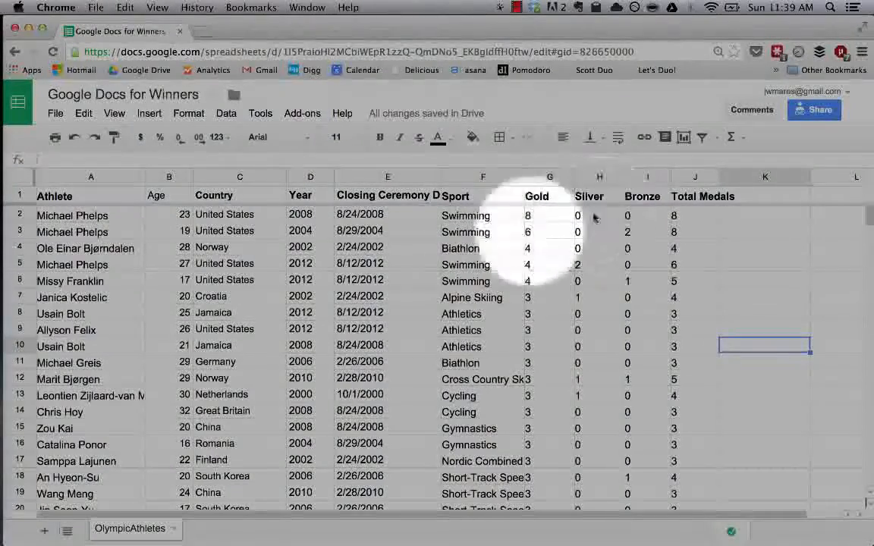
pyautogui.click(640, 201)
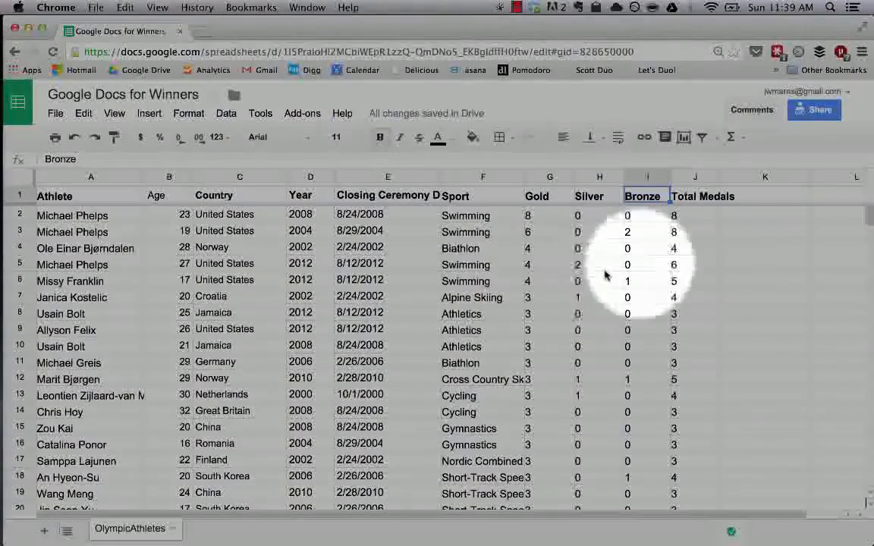
pyautogui.click(728, 246)
pyautogui.write('hi')
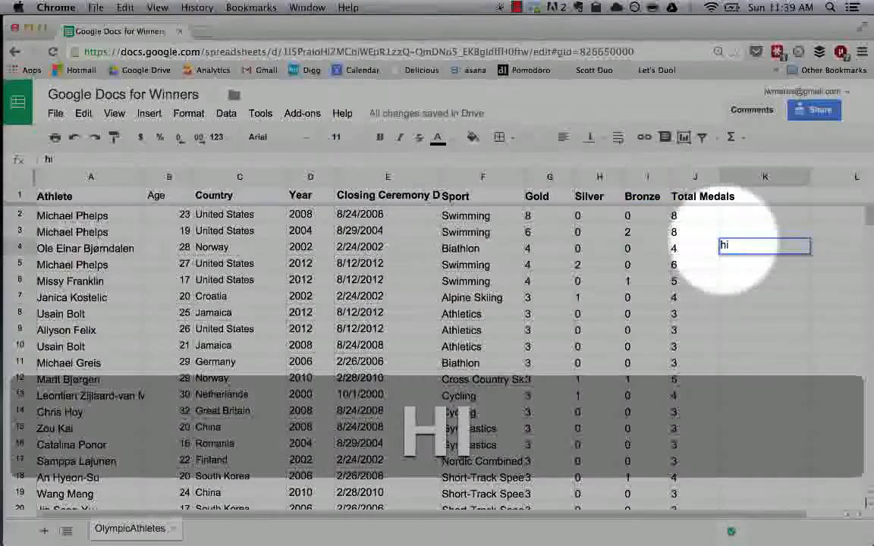
pyautogui.press('BackSpace')
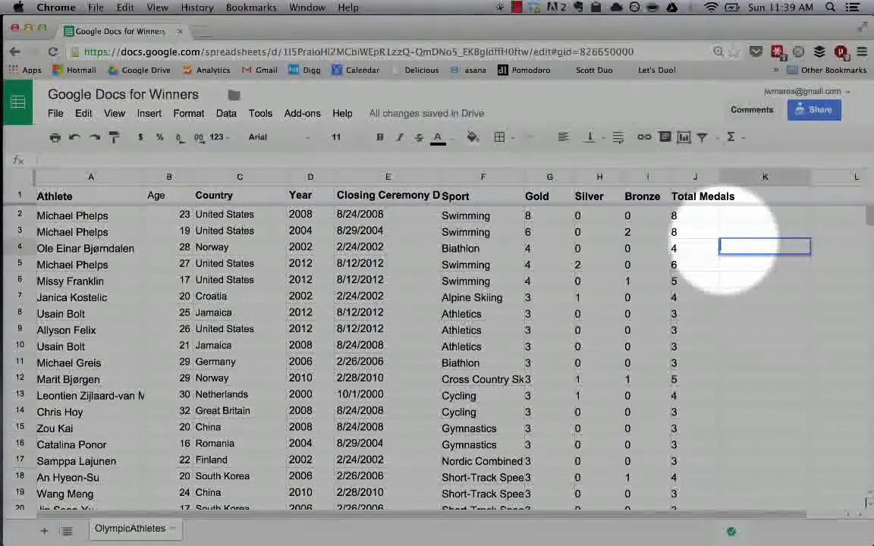
# - Try copying the row 4 total medals formula from J4 into K4, and clear the pasted cell
pyautogui.press('super')
pyautogui.press('Left')
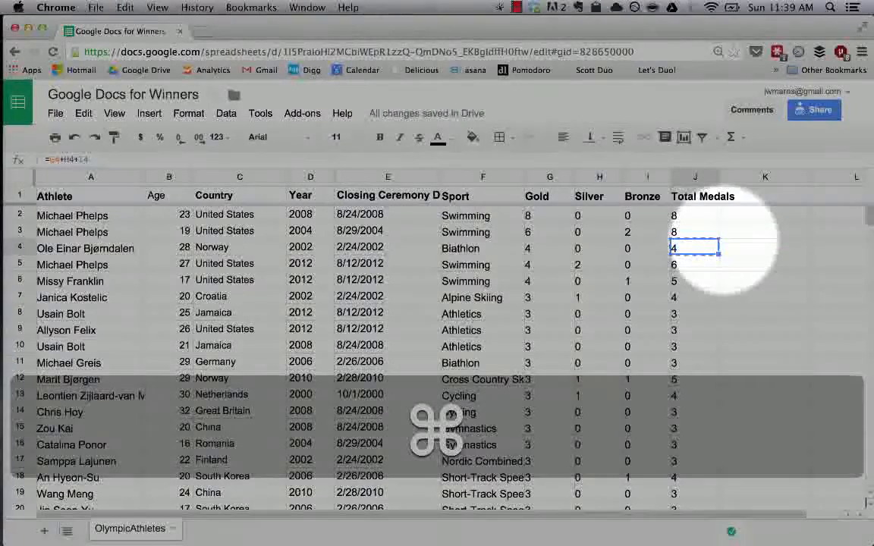
pyautogui.press('Right')
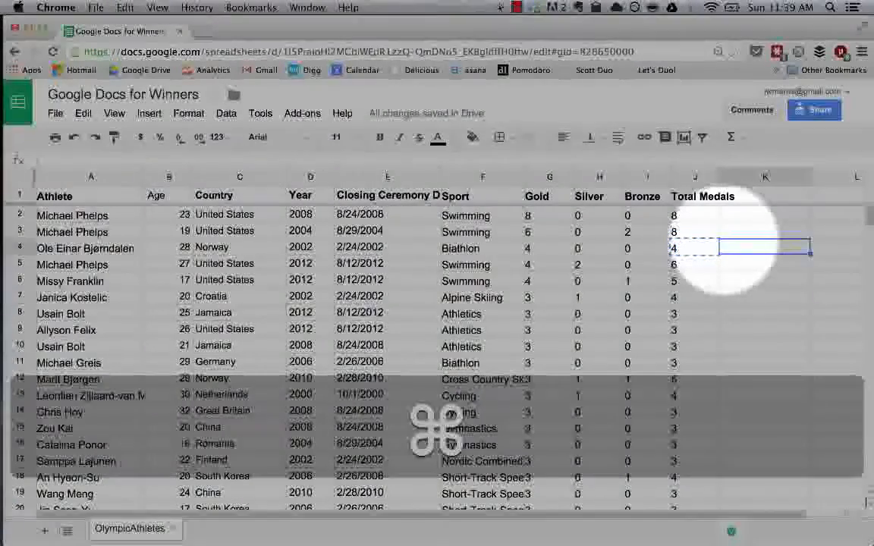
pyautogui.write('=H4+I4+J4')
pyautogui.press('BackSpace')
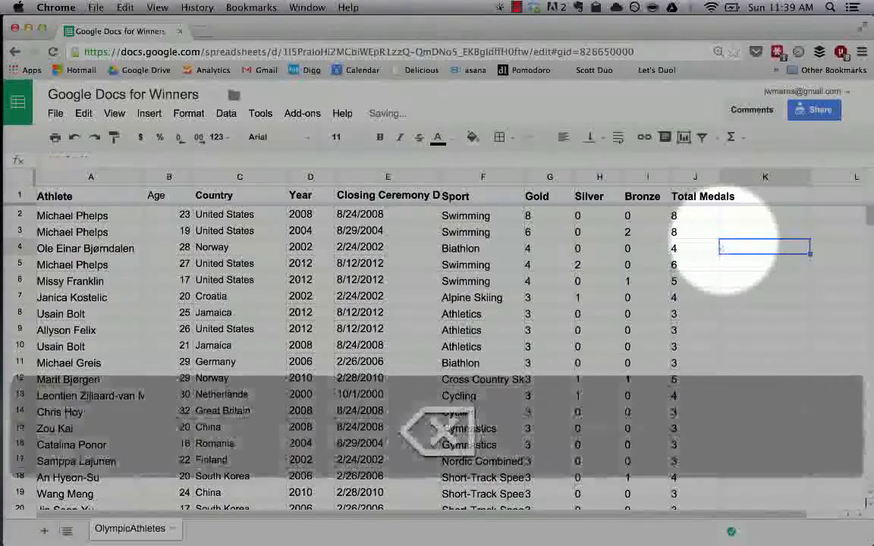
pyautogui.press('Left')
pyautogui.press('Up')
pyautogui.press('Up')
pyautogui.press('Up')
pyautogui.press('Left')
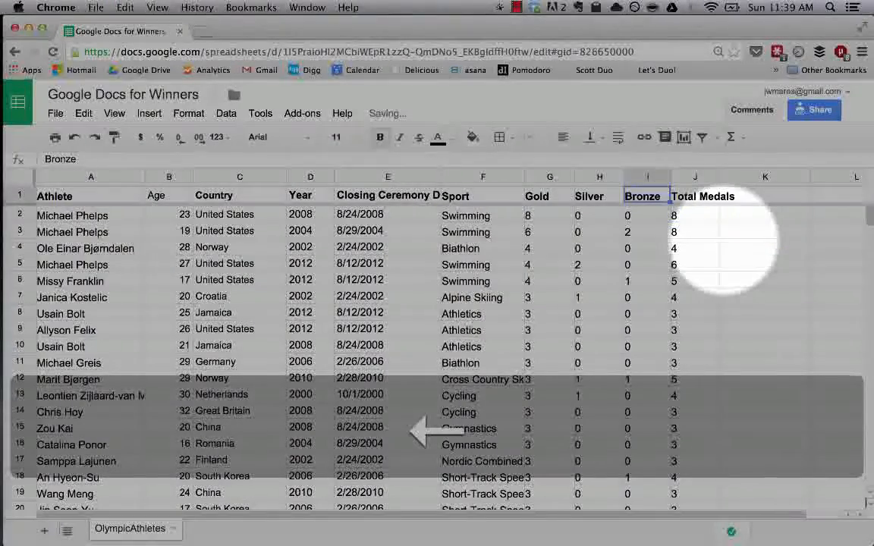
pyautogui.press('Down')
pyautogui.press('Right')
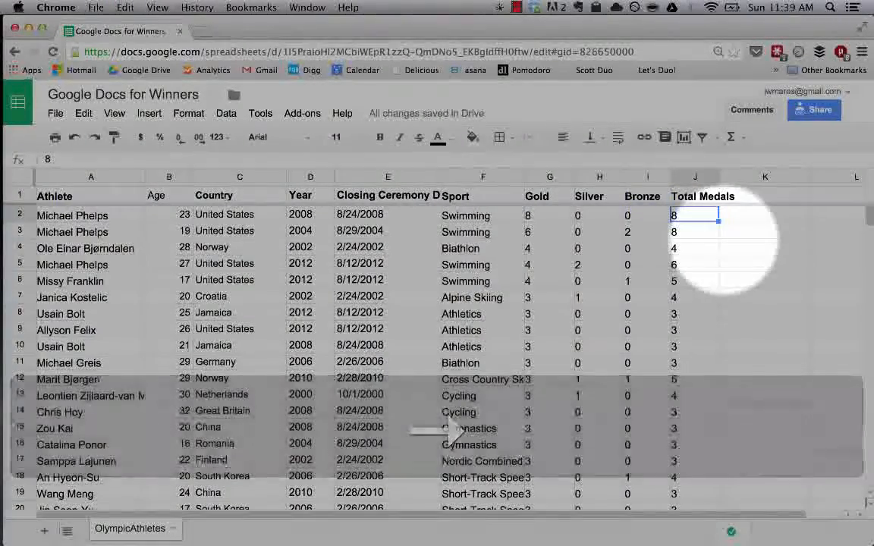
# - Apply the saved "USA USA" filter view to the OlympicAthletes sheet
pyautogui.click(717, 139)
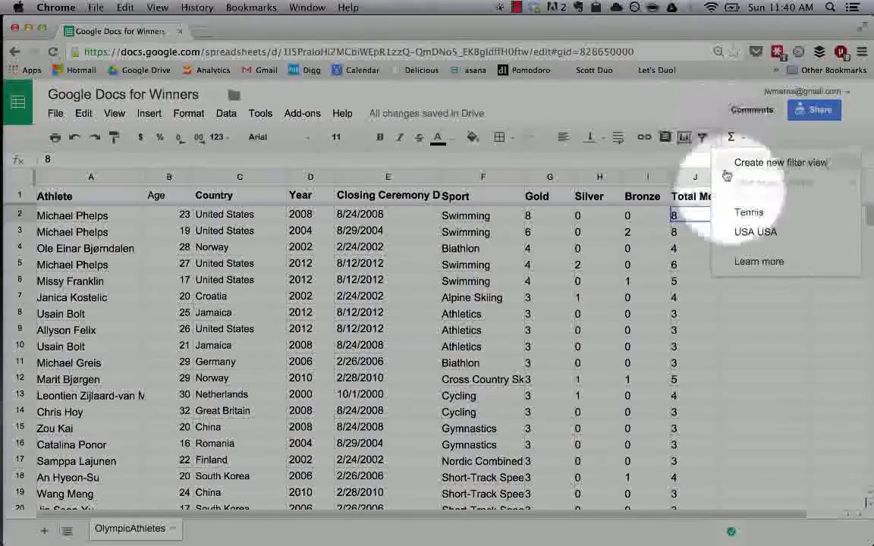
pyautogui.click(749, 236)
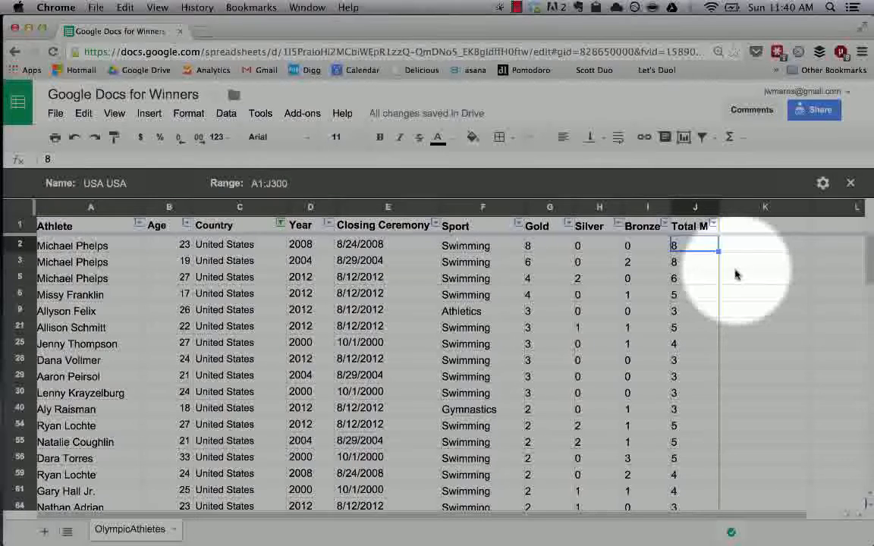
pyautogui.click(746, 245)
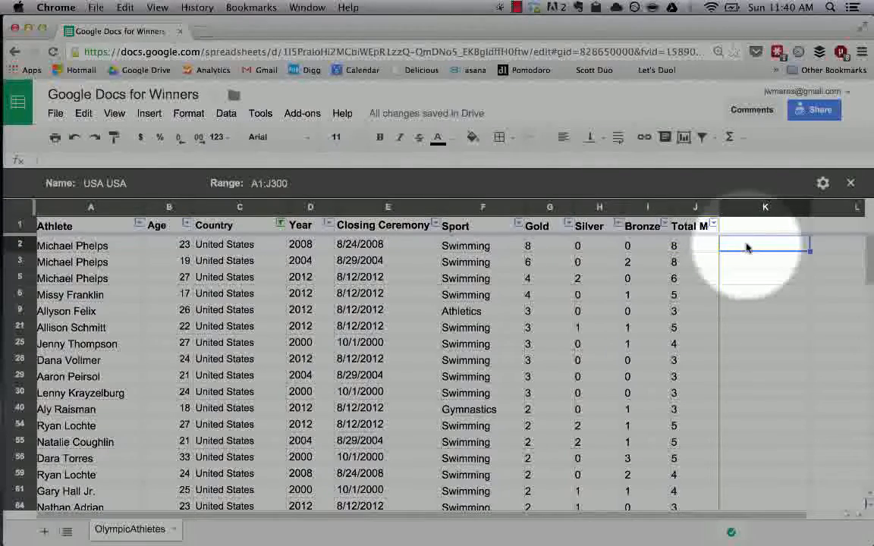
pyautogui.write('=')
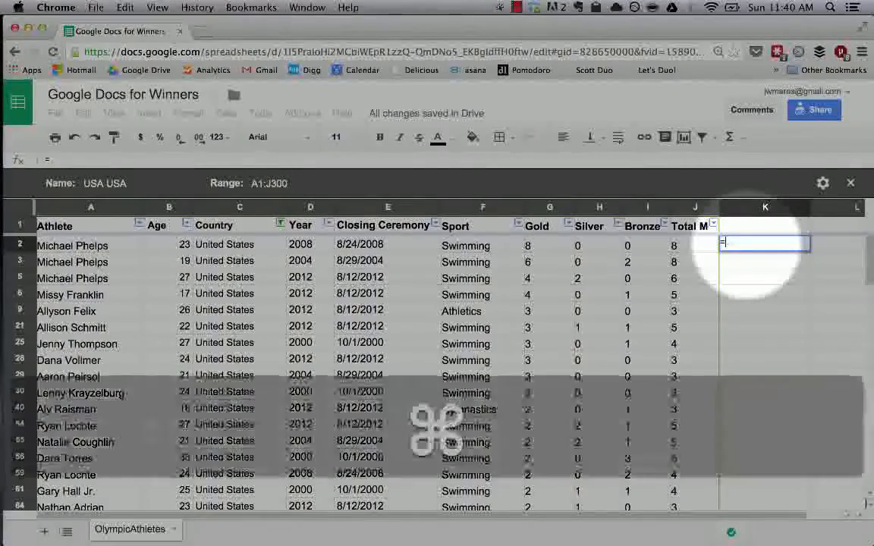
pyautogui.press('super+equal')
pyautogui.press('super+equal')
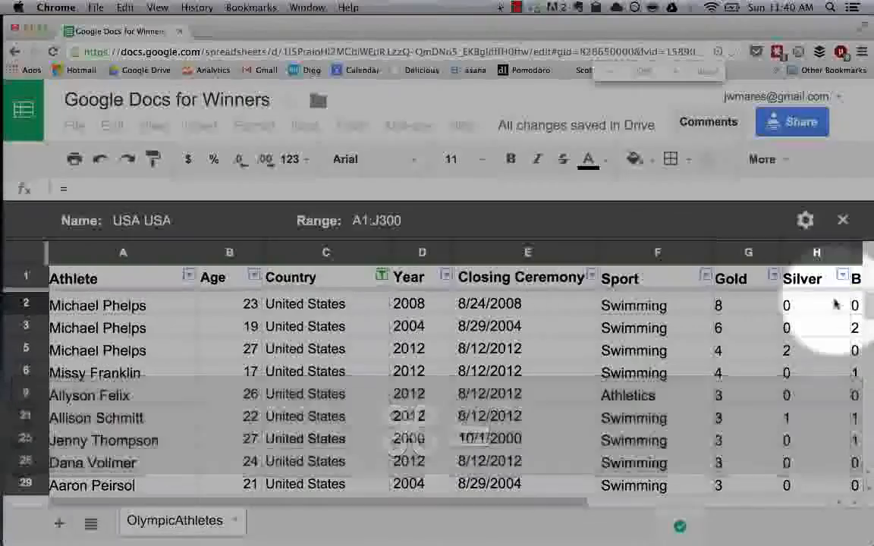
pyautogui.hscroll(5, 835, 303)
pyautogui.click(649, 306)
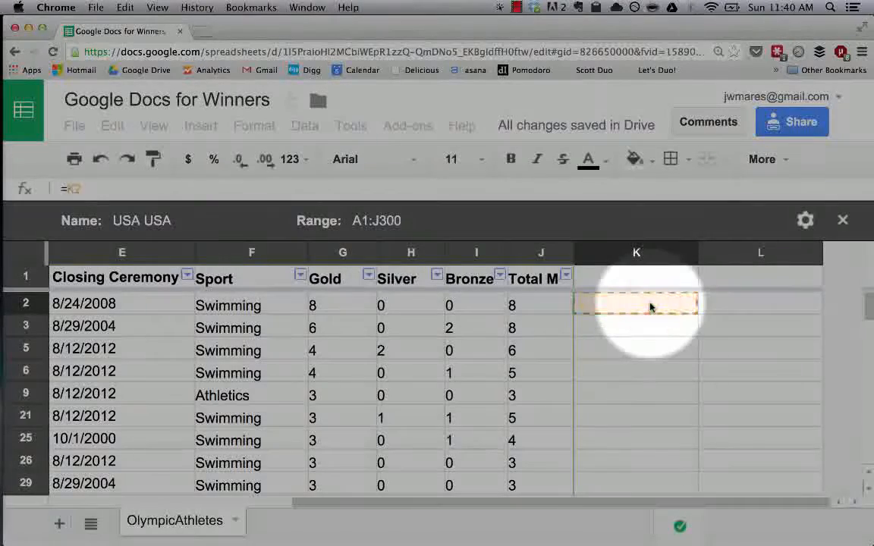
pyautogui.scroll(-1, 650, 308)
pyautogui.scroll(1, 649, 307)
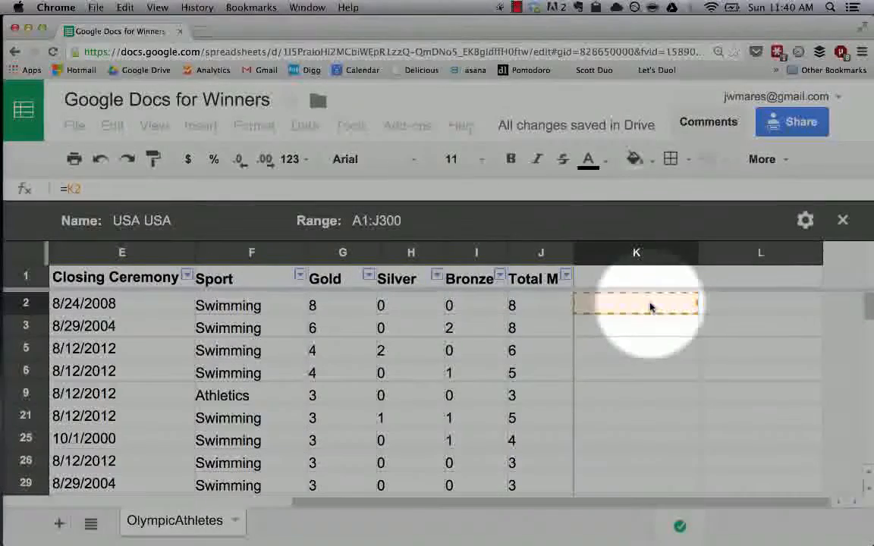
pyautogui.scroll(-1, 649, 307)
pyautogui.hscroll(-5, 649, 307)
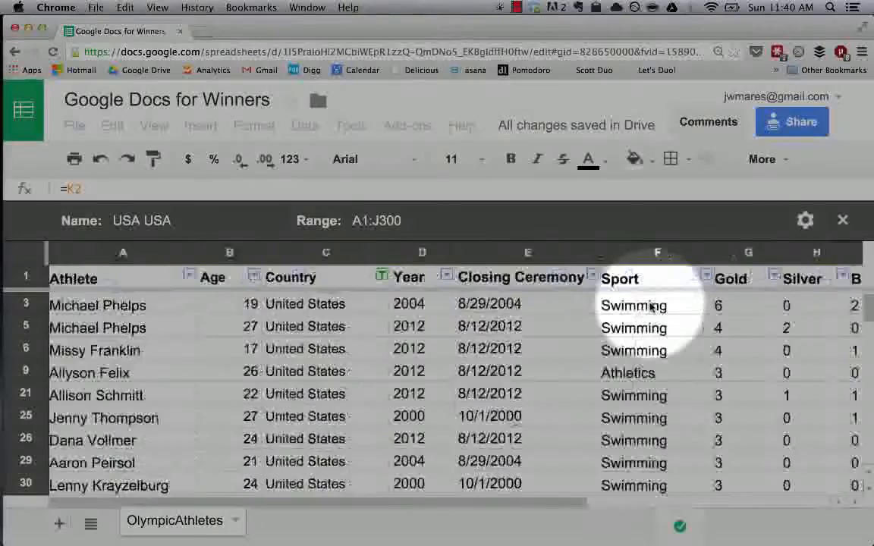
pyautogui.hscroll(5, 649, 306)
pyautogui.scroll(1, 649, 306)
pyautogui.scroll(-1, 649, 306)
pyautogui.scroll(-10, 649, 306)
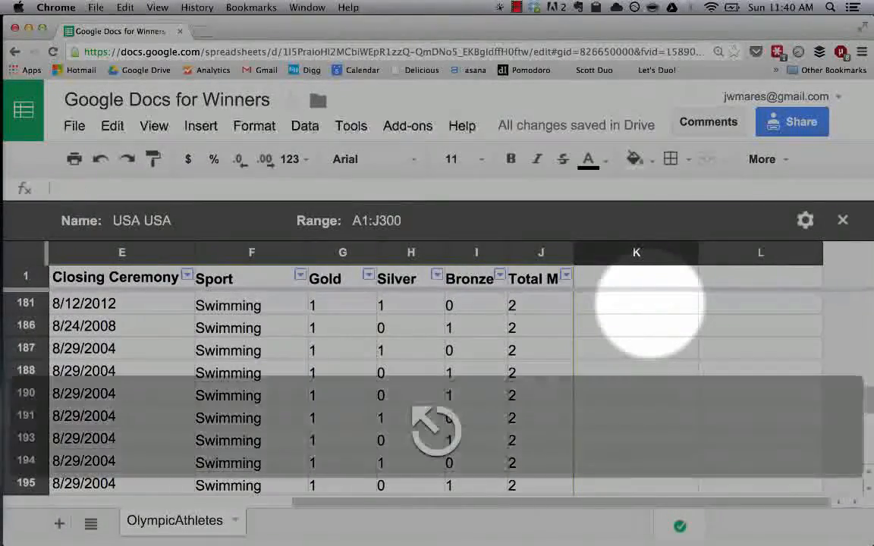
pyautogui.scroll(10, 650, 304)
pyautogui.hscroll(-5, 650, 304)
pyautogui.hscroll(5, 650, 304)
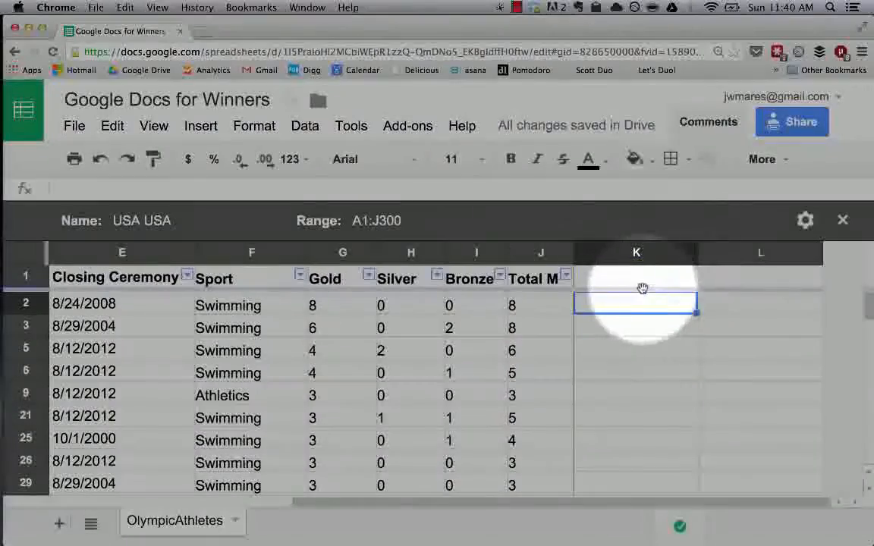
pyautogui.write('=')
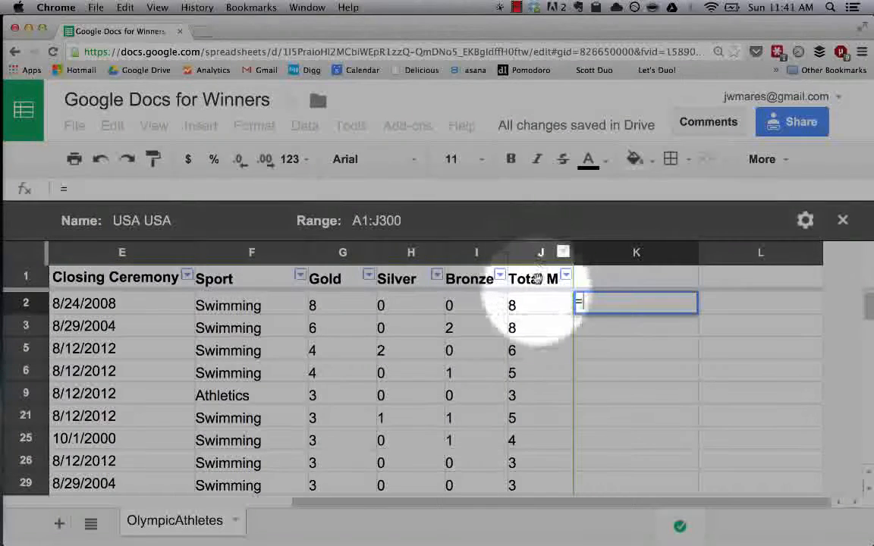
pyautogui.press('Escape')
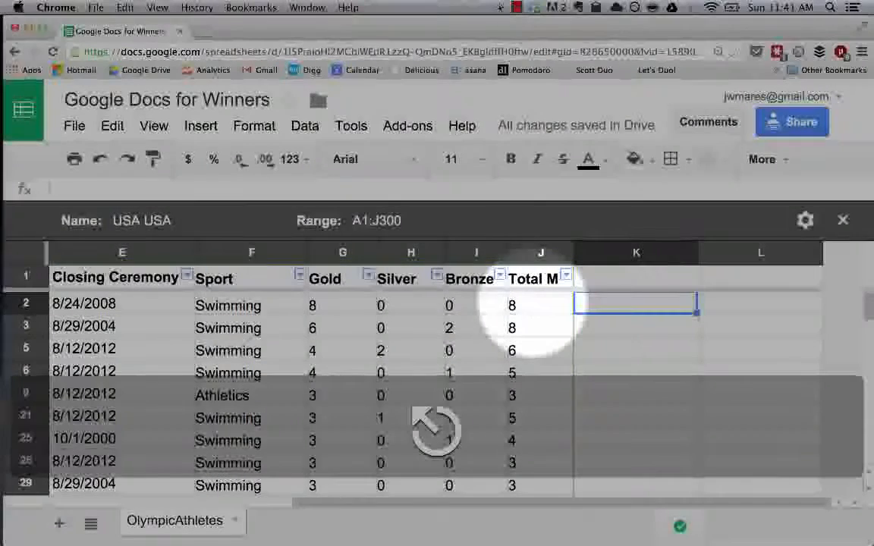
# - Delete the Total Medals column (column J) from the sheet
pyautogui.click(534, 308)
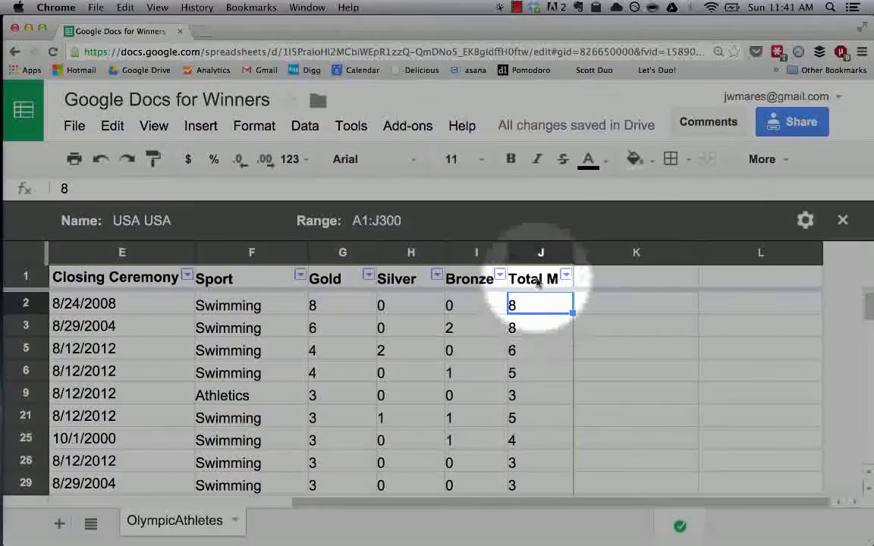
pyautogui.click(537, 279)
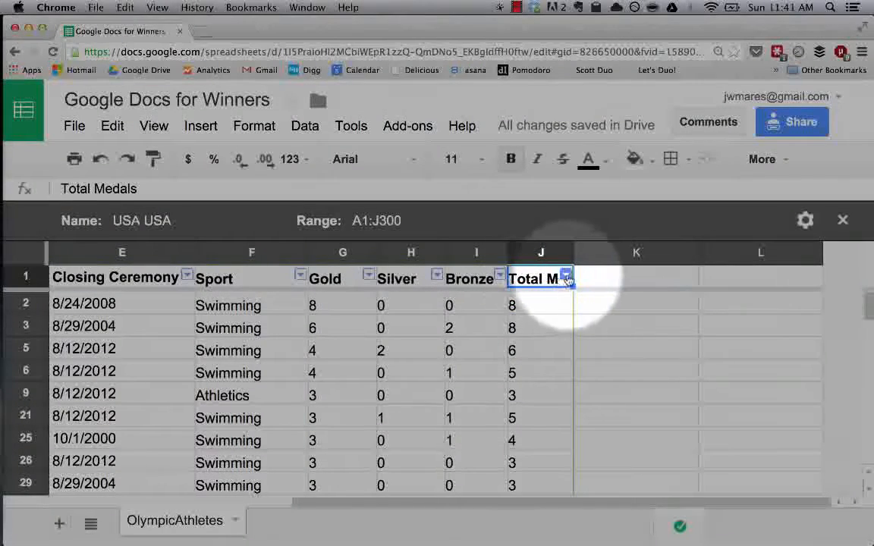
pyautogui.click(541, 252)
pyautogui.rightClick(541, 252)
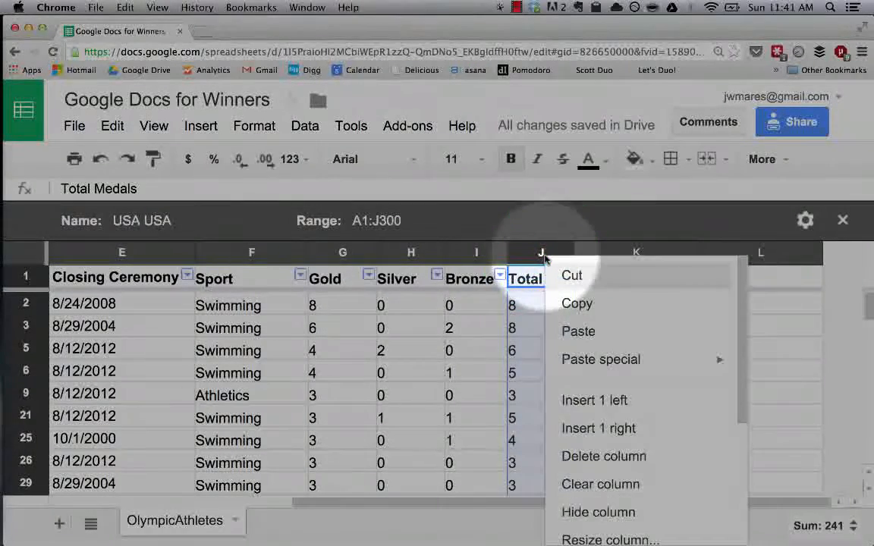
pyautogui.click(591, 456)
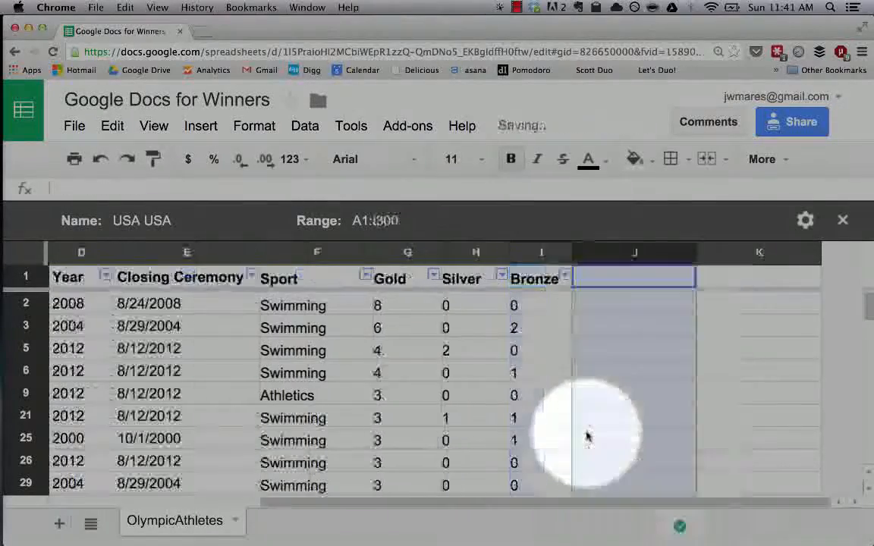
# - Try to start a formula with "=su" in cell J2, in the empty column beside Bronze
pyautogui.click(608, 308)
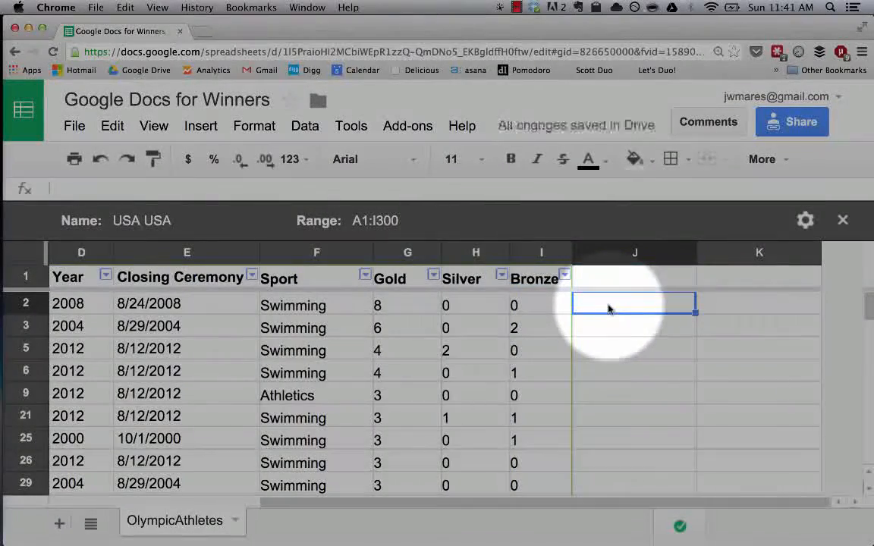
pyautogui.hscroll(-5, 608, 308)
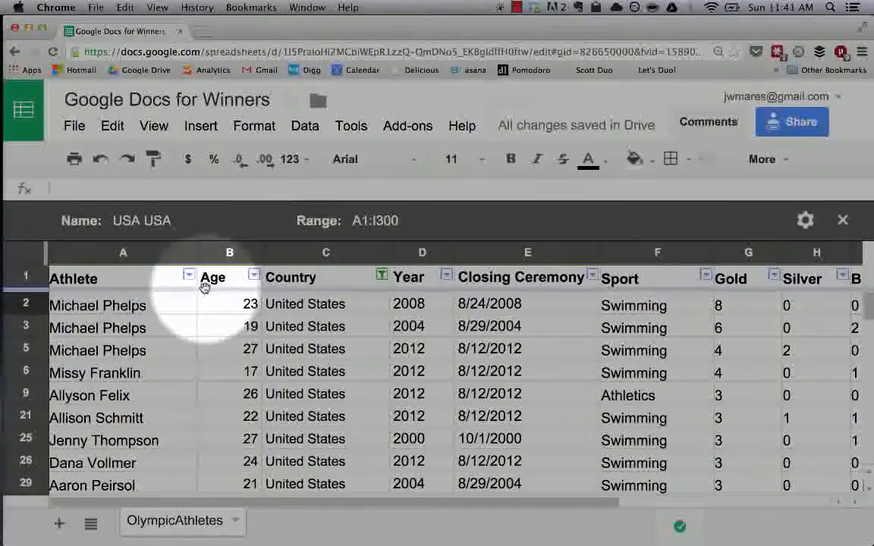
pyautogui.hscroll(5, 235, 319)
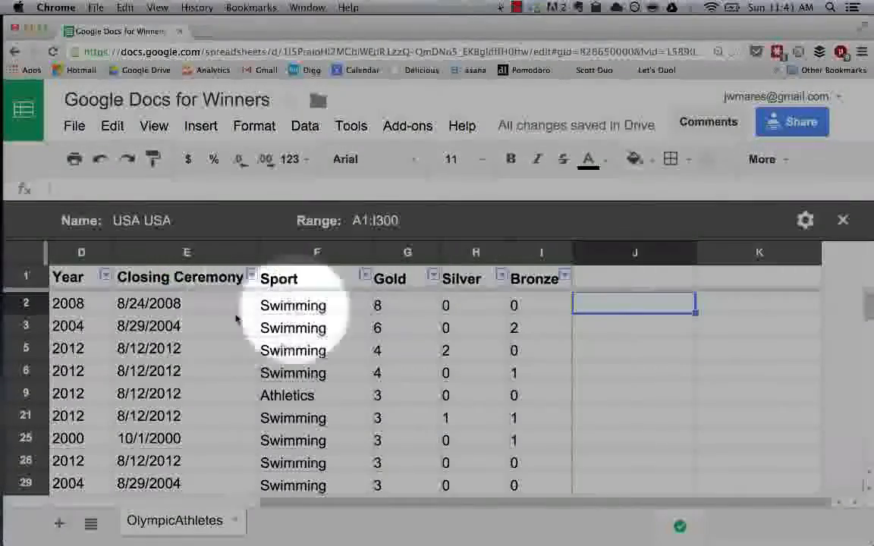
pyautogui.hscroll(-5, 172, 341)
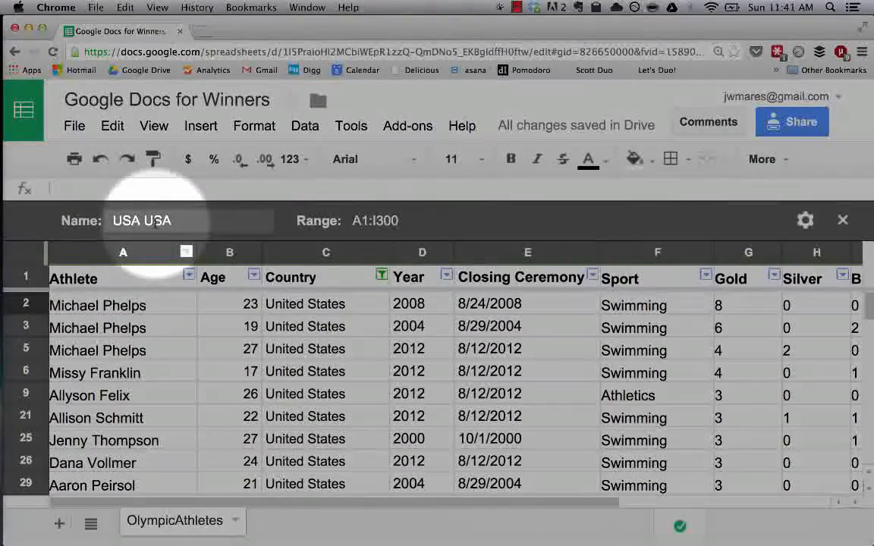
pyautogui.hscroll(5, 696, 455)
pyautogui.click(611, 307)
pyautogui.write('=')
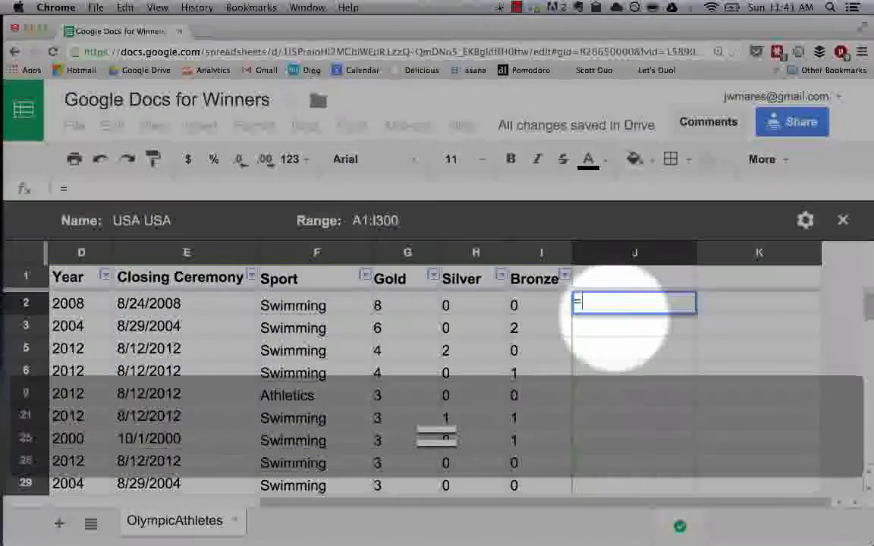
pyautogui.write('su')
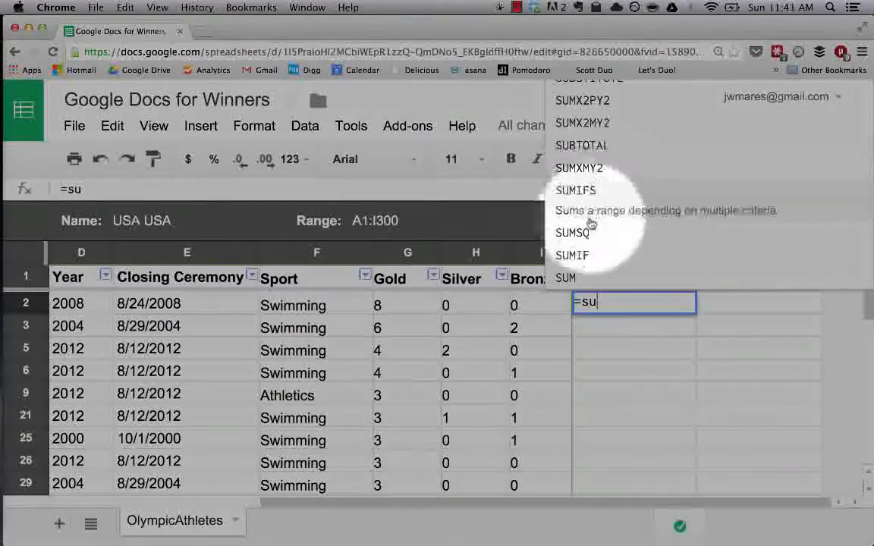
pyautogui.press('super+minus')
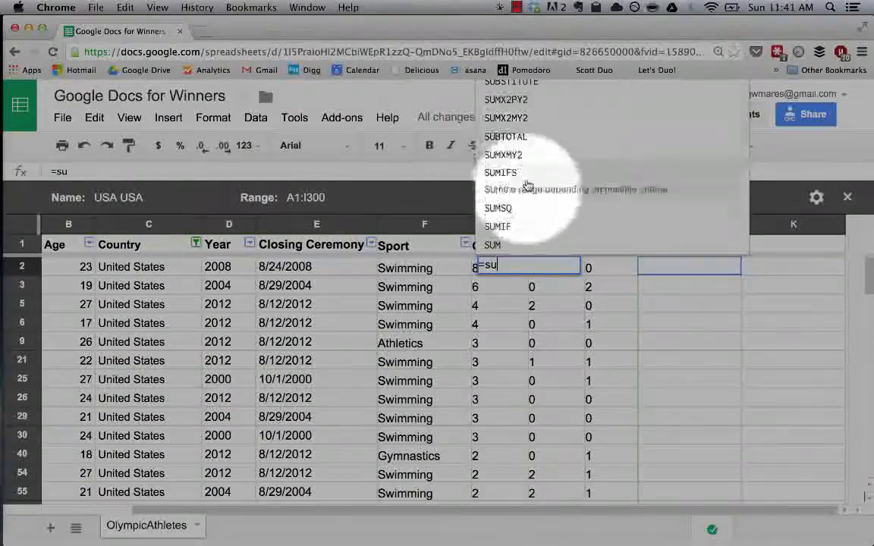
pyautogui.press('Escape')
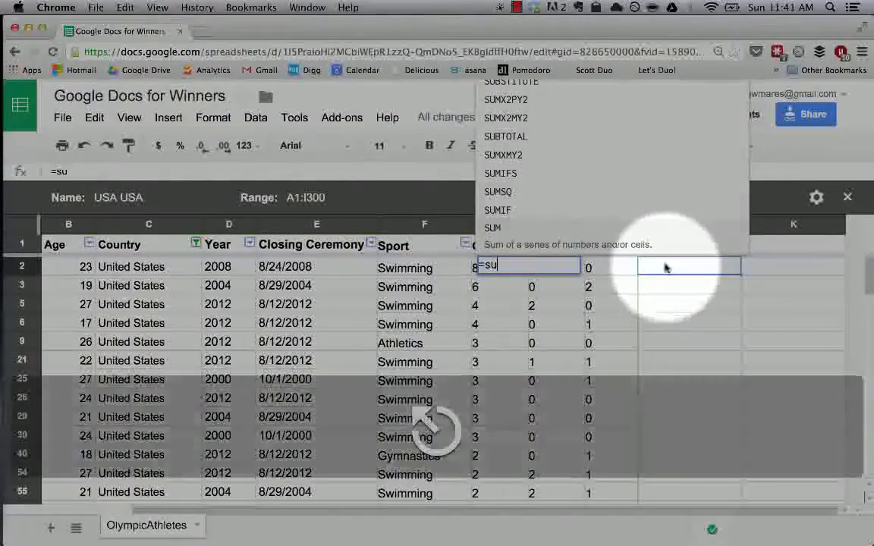
pyautogui.click(665, 270)
pyautogui.click(659, 304)
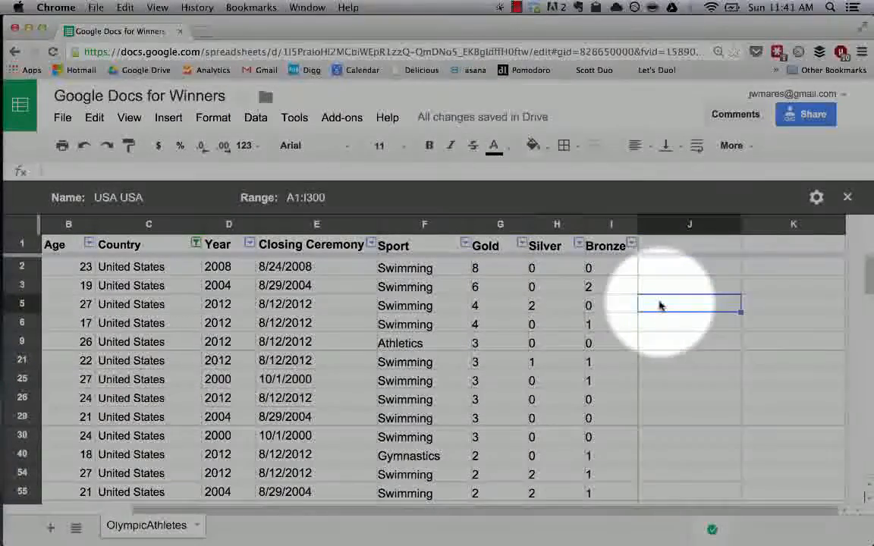
# - Enter the formula =SUM(G5:I5) in cell J5 to total the row's gold, silver and bronze medals
pyautogui.write('=su')
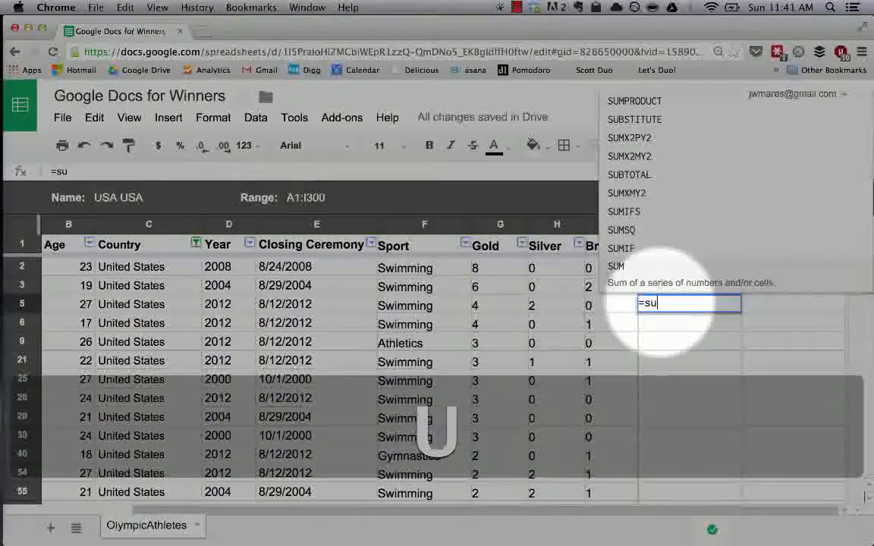
pyautogui.press('BackSpace')
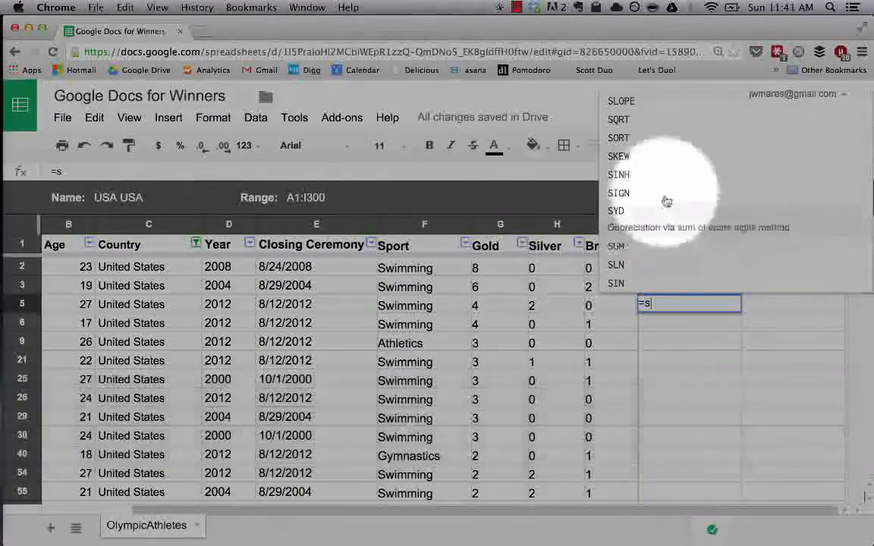
pyautogui.write('u')
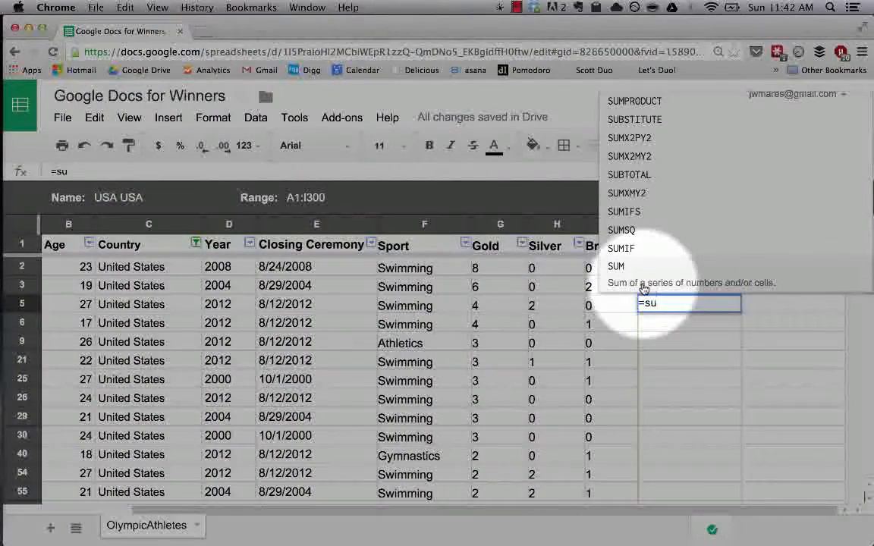
pyautogui.click(643, 289)
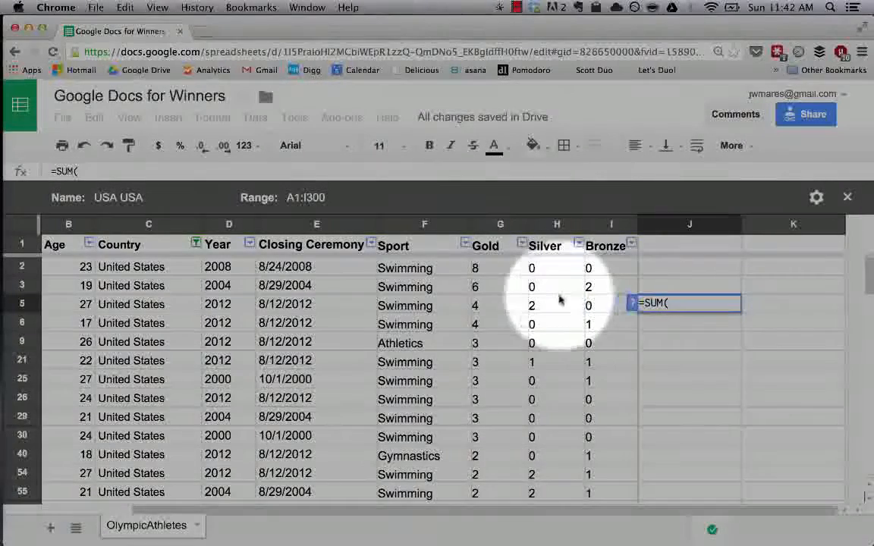
pyautogui.moveTo(494, 306); pyautogui.dragTo(607, 306)
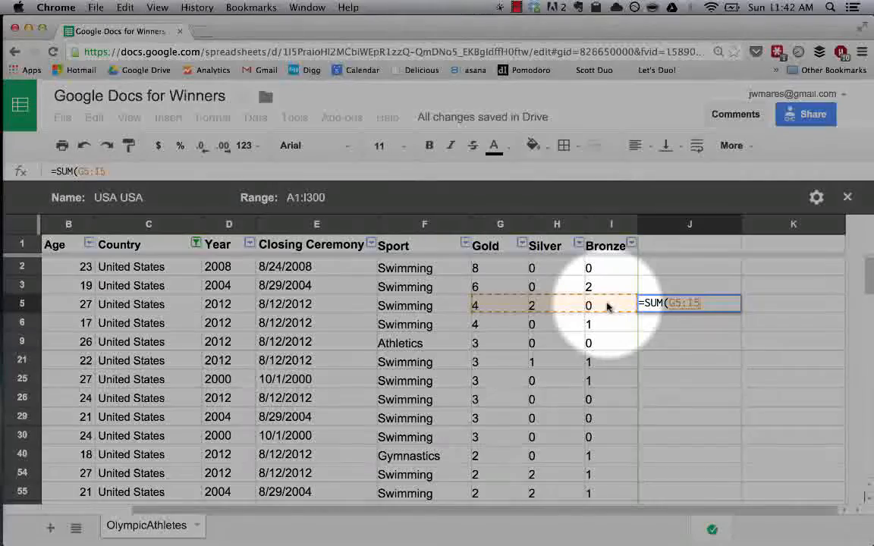
pyautogui.write(')')
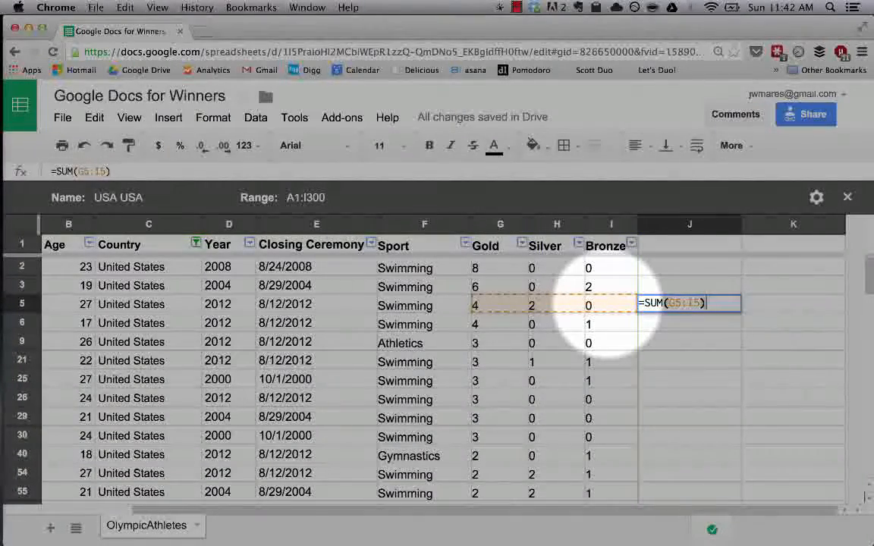
pyautogui.press('Return')
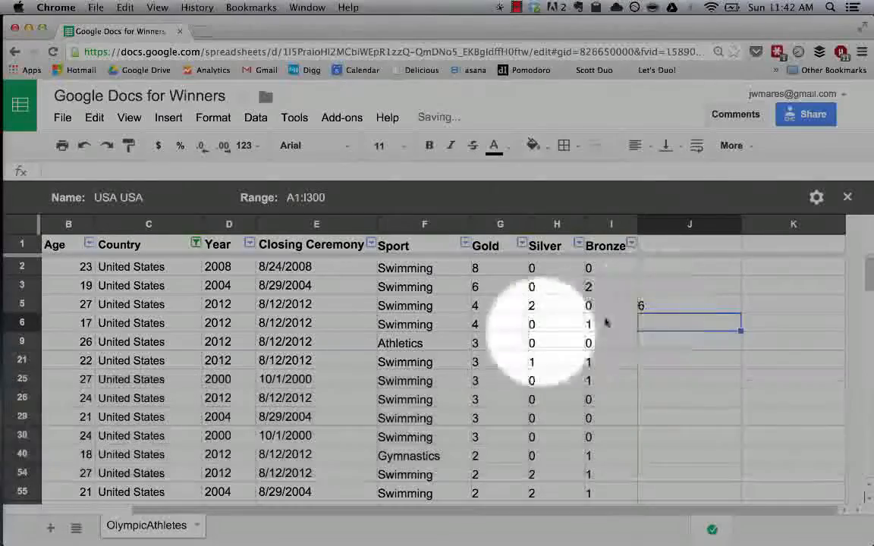
# - Remove the end reference I5 from the SUM range in cell J5, leaving =SUM(G5:)
pyautogui.click(676, 306)
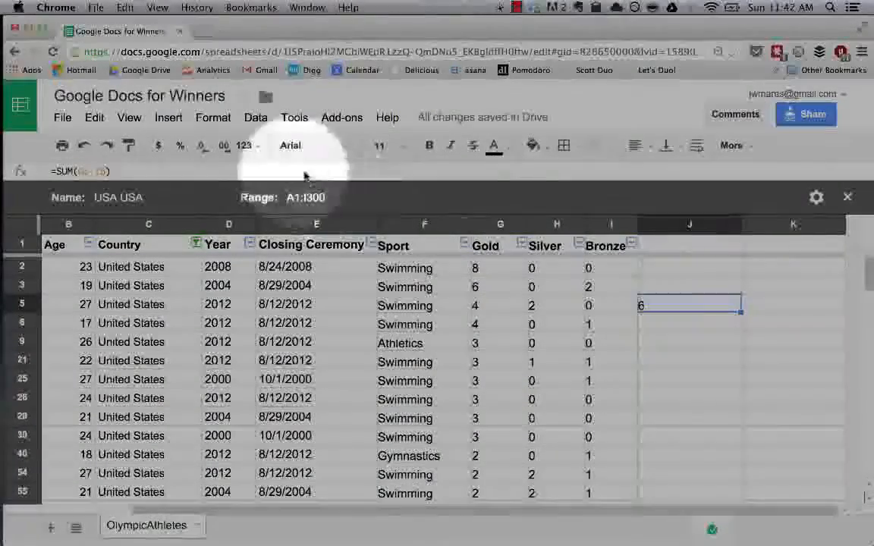
pyautogui.click(670, 308)
pyautogui.doubleClick(670, 309)
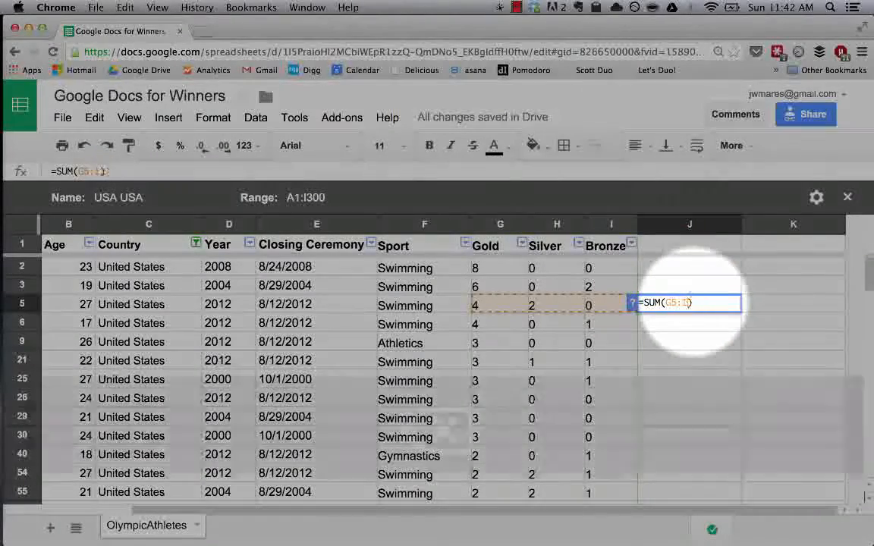
pyautogui.press('BackSpace')
pyautogui.press('BackSpace')
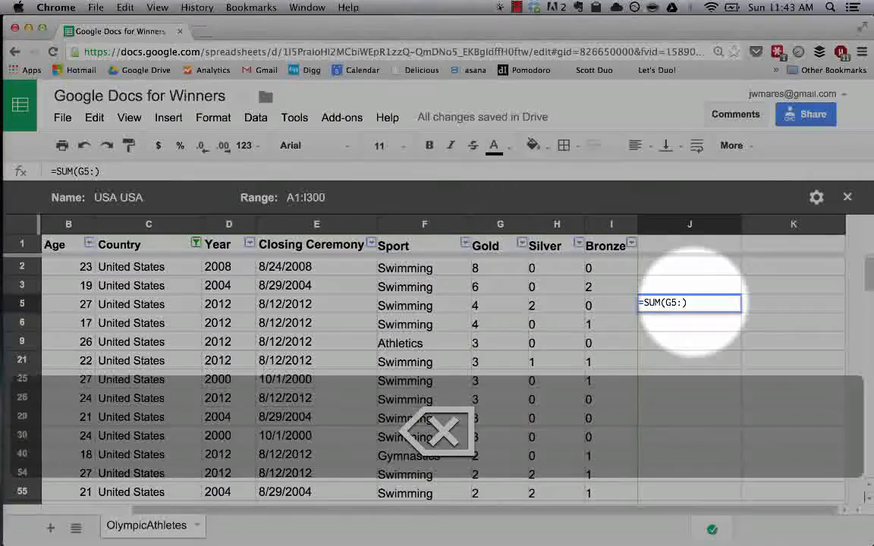
pyautogui.press('BackSpace')
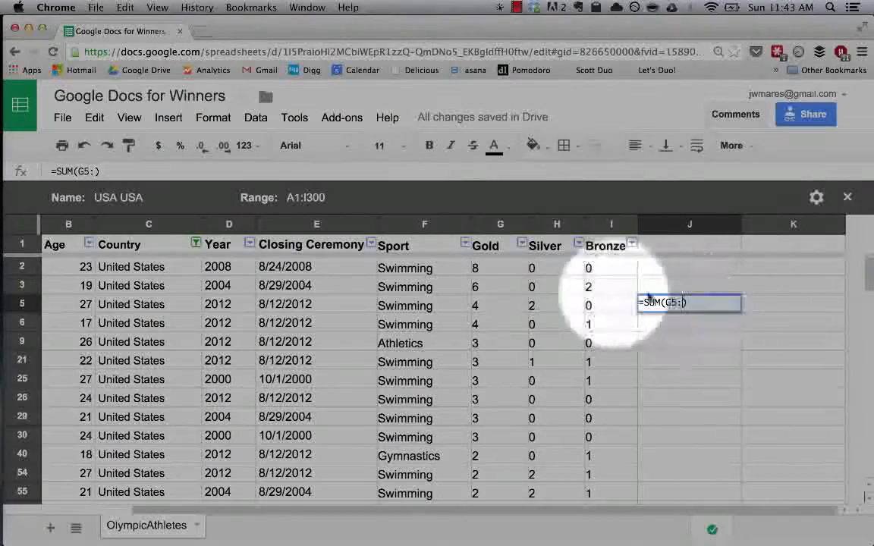
# - Try to pick silver cell H5 as the end of the incomplete SUM range in J5
pyautogui.click(534, 305)
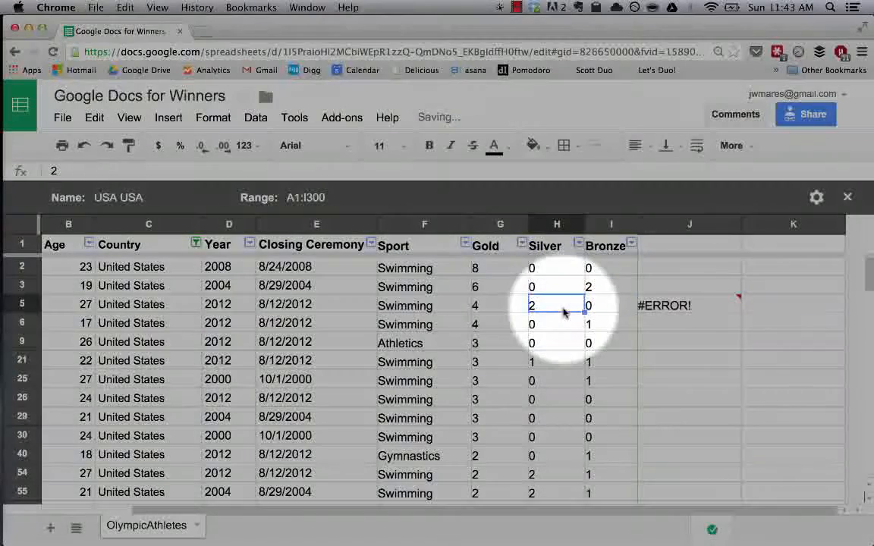
pyautogui.click(666, 306)
pyautogui.doubleClick(679, 306)
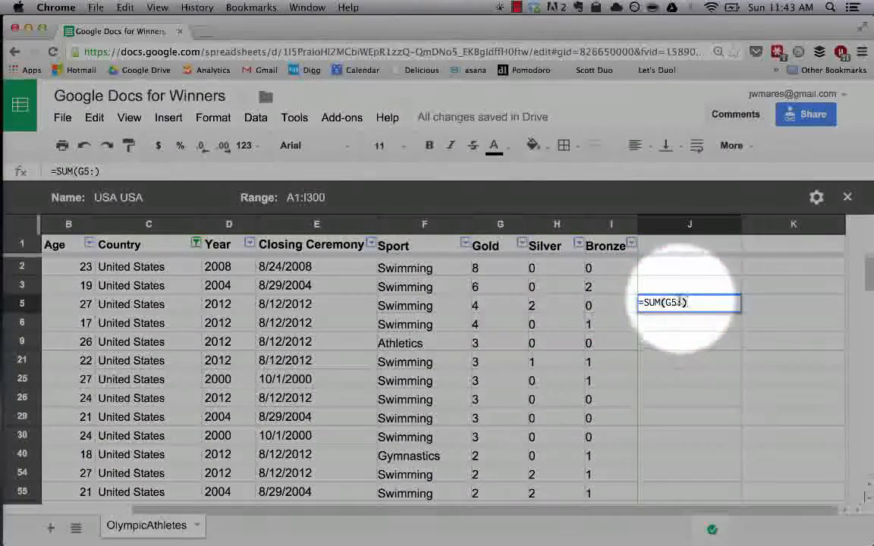
pyautogui.click(545, 305)
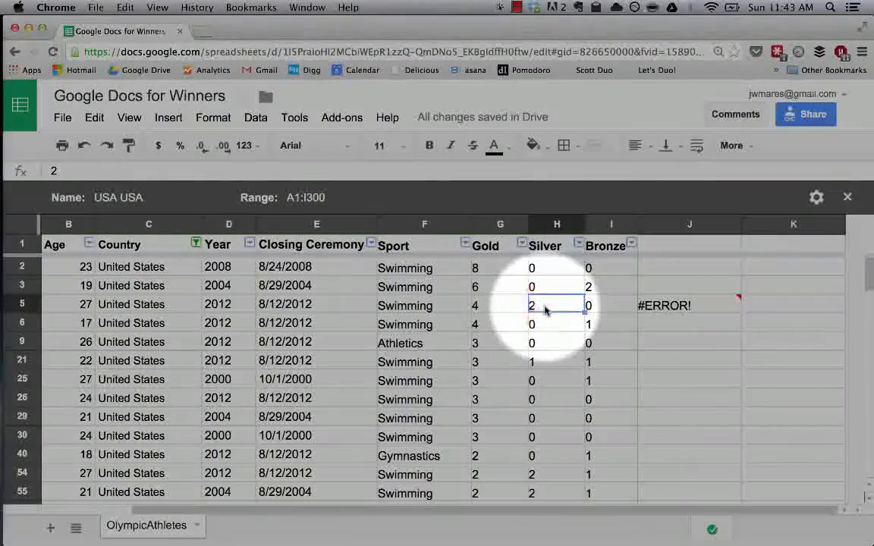
pyautogui.click(656, 307)
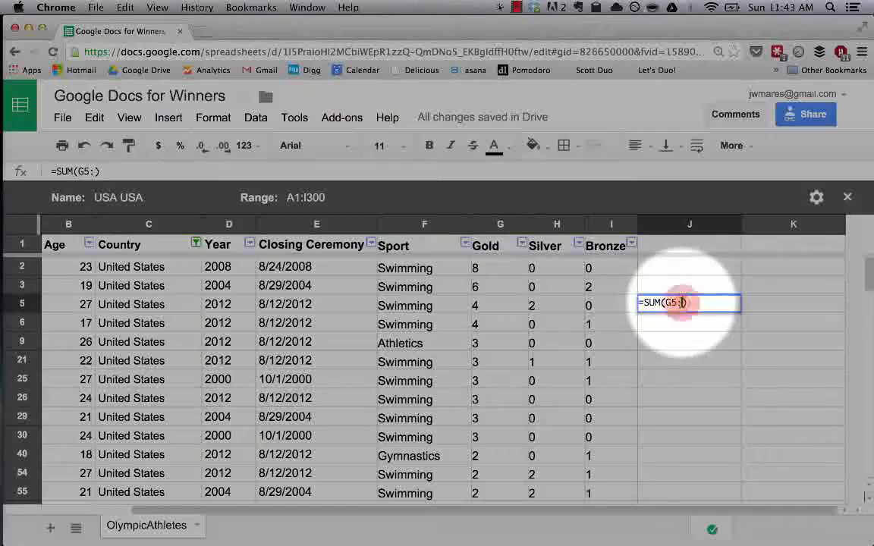
pyautogui.click(682, 311)
pyautogui.press('BackSpace')
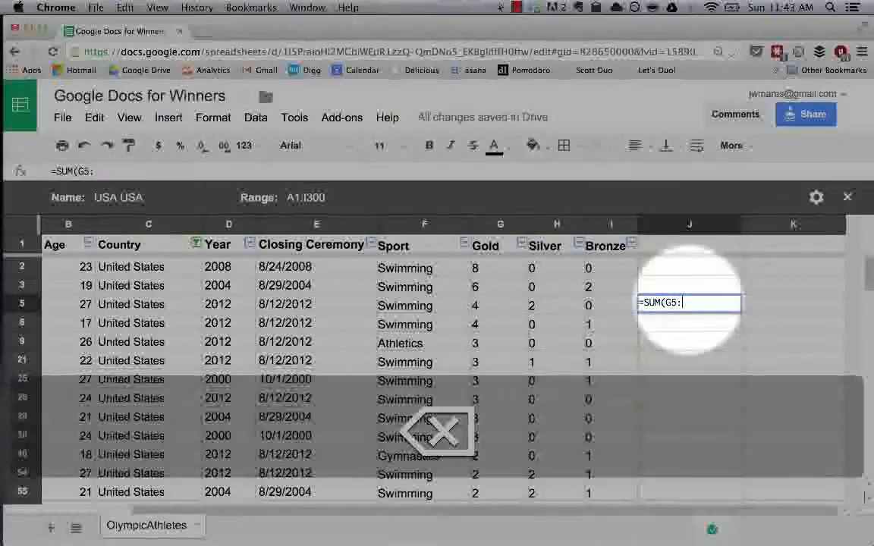
pyautogui.click(576, 311)
pyautogui.click(696, 300)
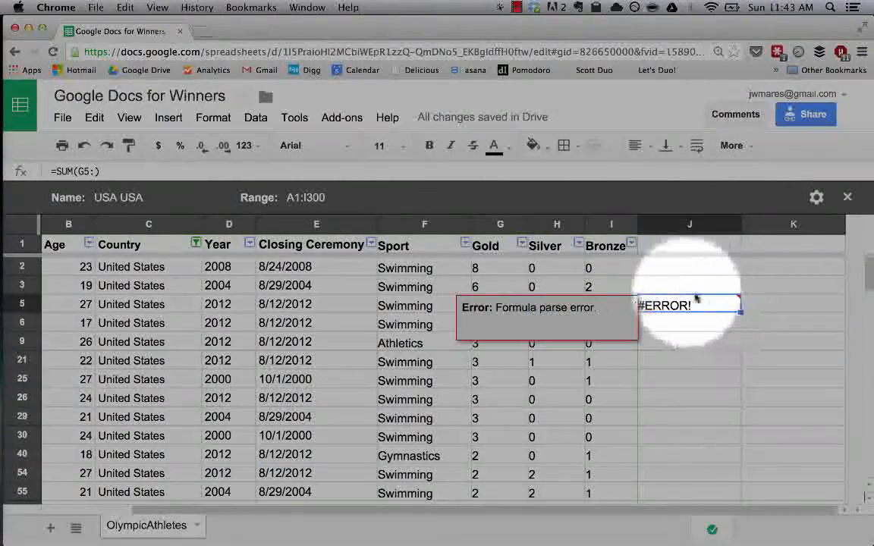
# - Complete the incomplete formula in cell J5 as =SUM(G5:I5)
pyautogui.doubleClick(690, 303)
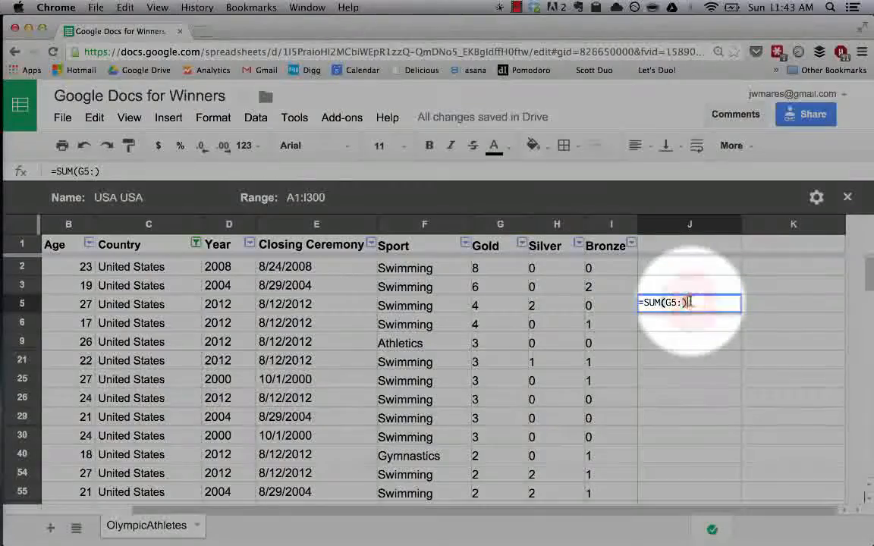
pyautogui.press('BackSpace')
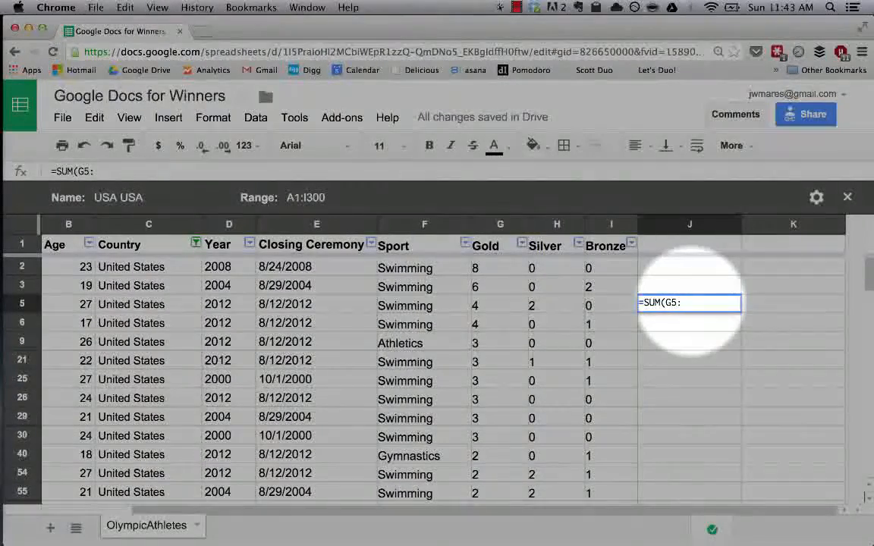
pyautogui.write('I5')
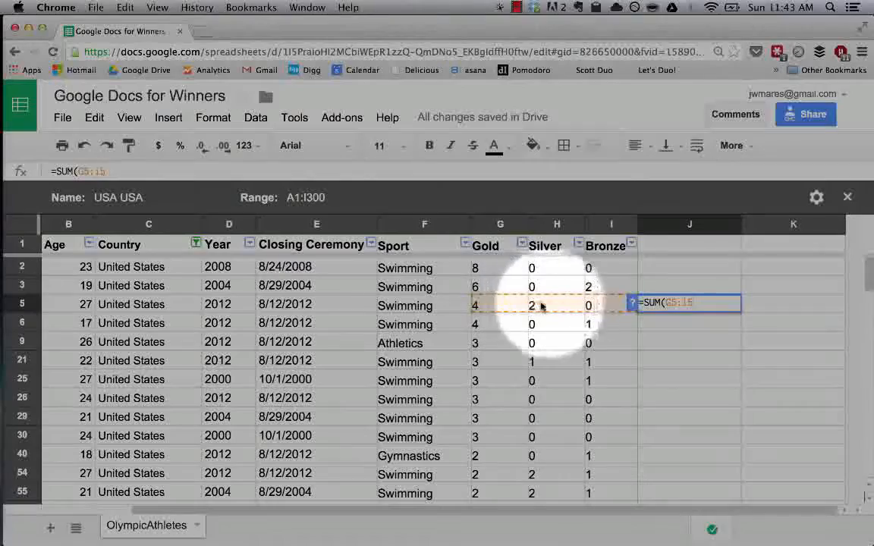
pyautogui.write(')')
pyautogui.press('Return')
# - Rewrite the formula in J5 with comma-separated cell references as =SUM(G5,H5)
pyautogui.click(685, 305)
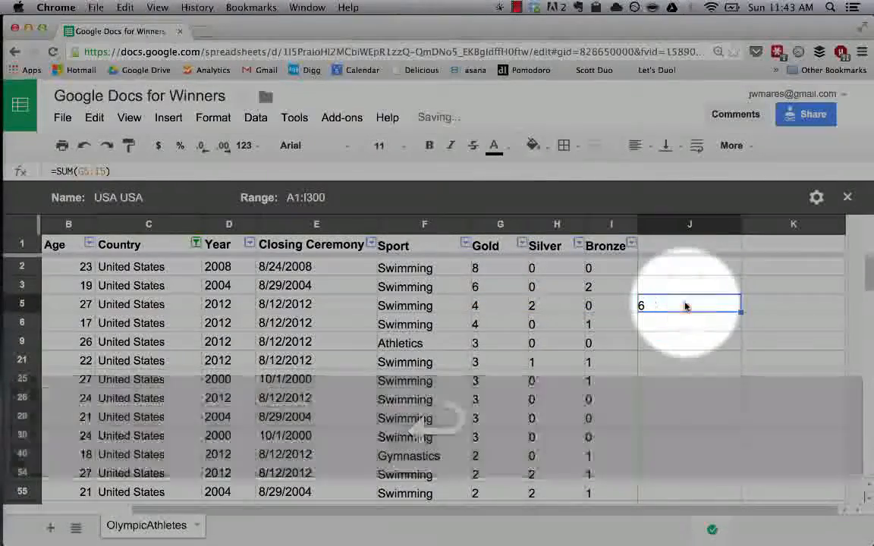
pyautogui.doubleClick(692, 303)
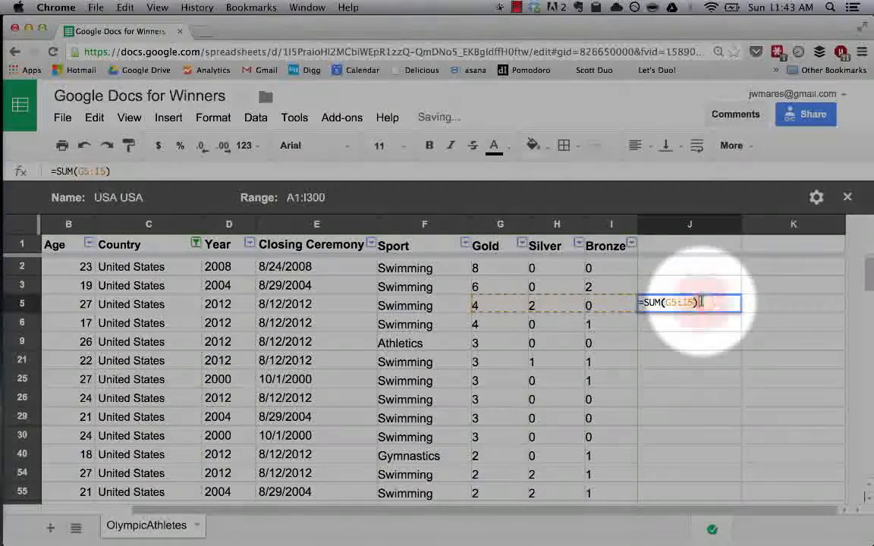
pyautogui.press('BackSpace')
pyautogui.press('BackSpace')
pyautogui.press('BackSpace')
pyautogui.press('BackSpace')
pyautogui.press('BackSpace')
pyautogui.write('5')
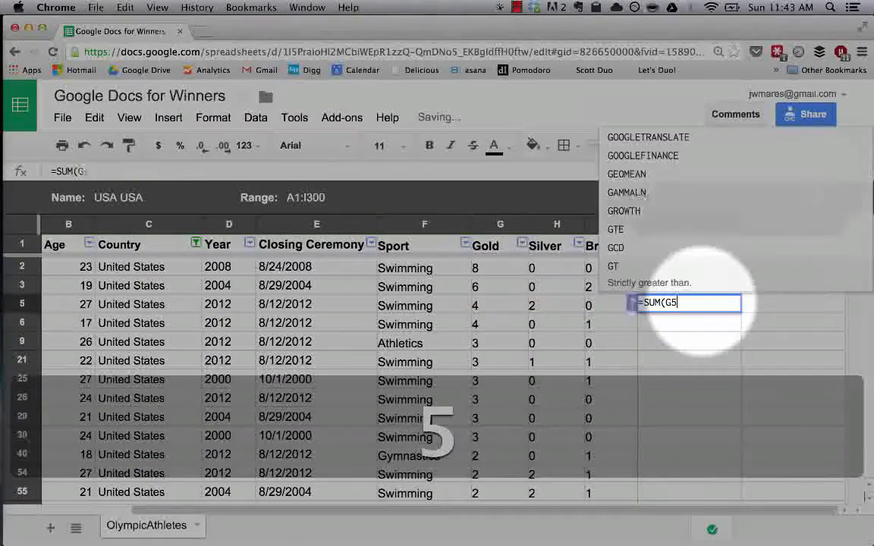
pyautogui.write(',')
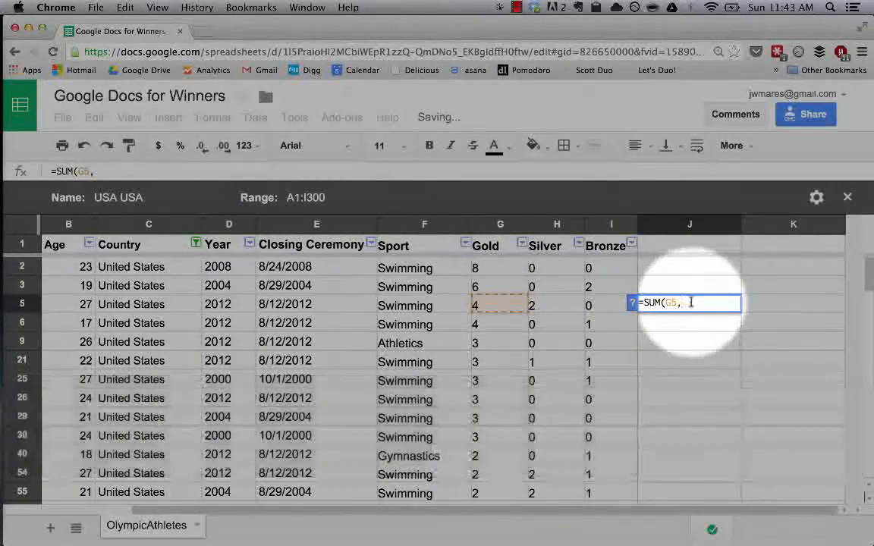
pyautogui.write('H5)')
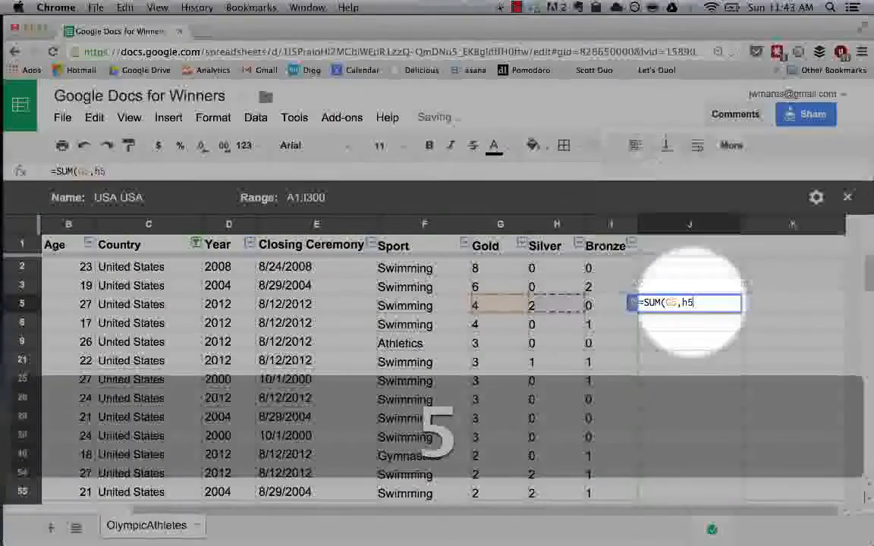
pyautogui.press('Return')
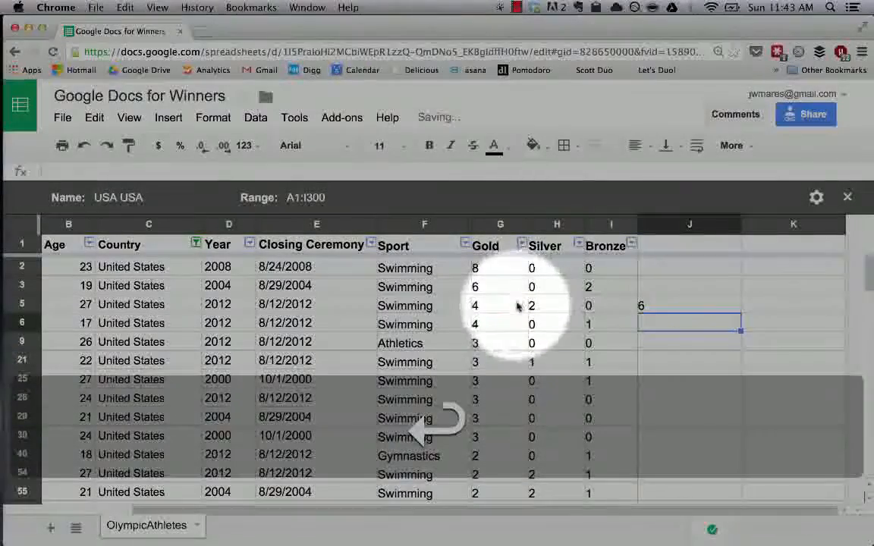
# - Add the bronze cell to the formula in J5 so that it reads =SUM(G5,H5,I5)
pyautogui.click(515, 306)
pyautogui.click(666, 302)
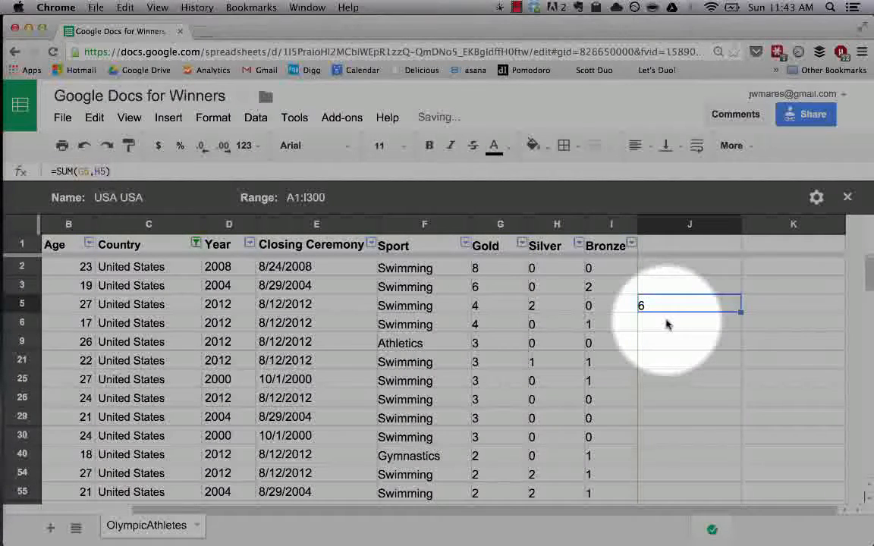
pyautogui.doubleClick(674, 303)
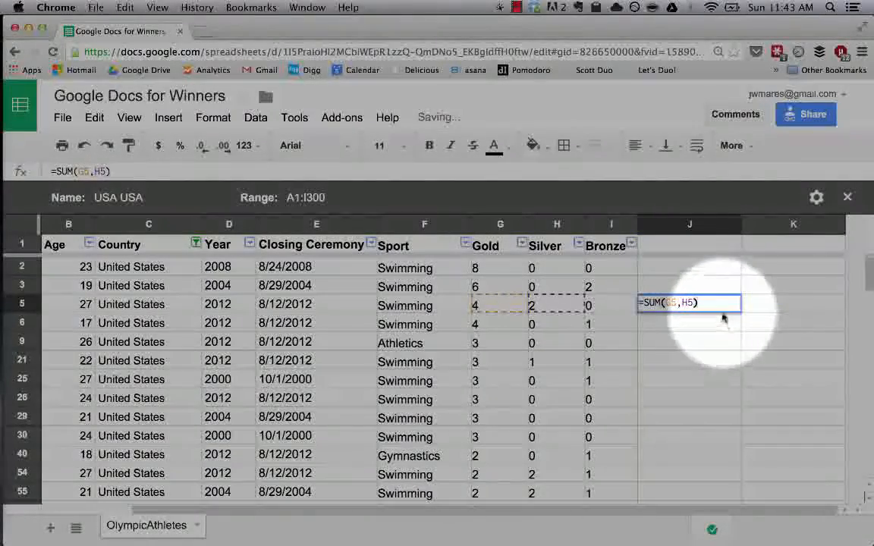
pyautogui.press('BackSpace')
pyautogui.write(',')
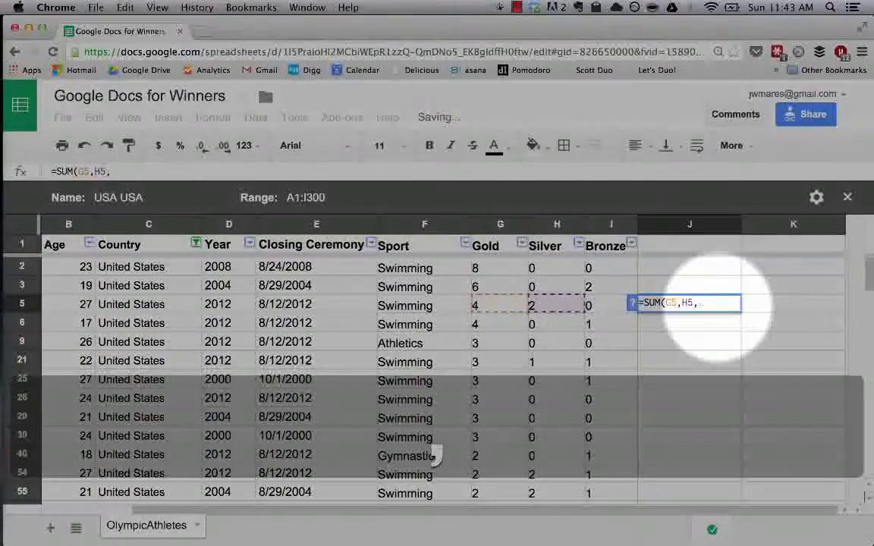
pyautogui.write('I5)')
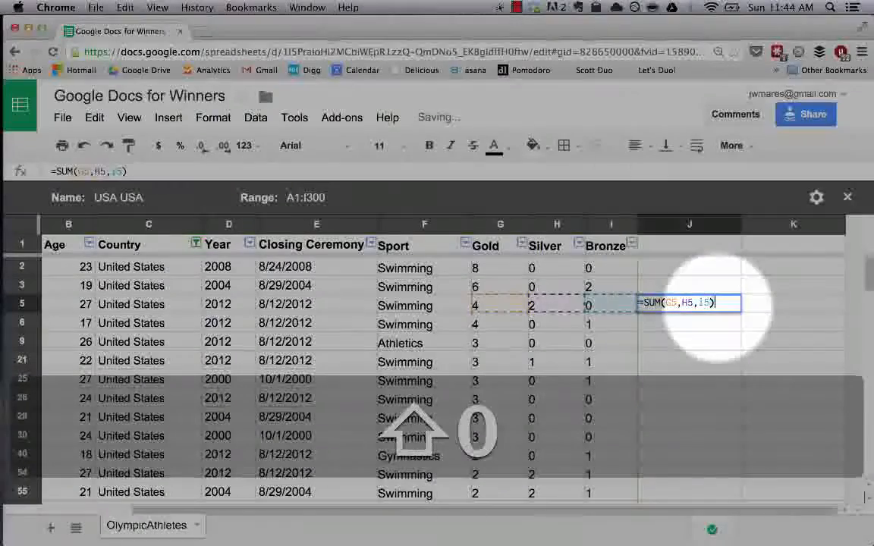
pyautogui.press('Return')
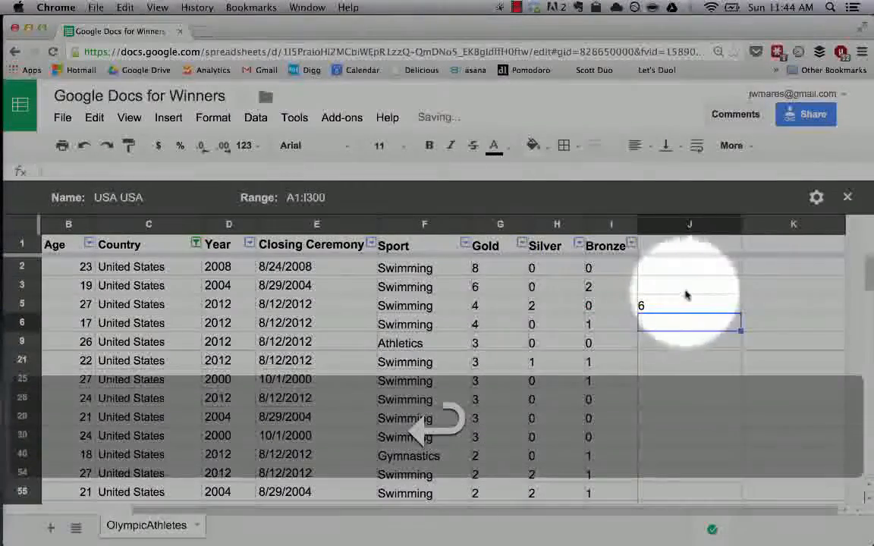
# - Review the SUM formula in J5 and fill it down column J through row 29
pyautogui.click(672, 309)
pyautogui.doubleClick(671, 307)
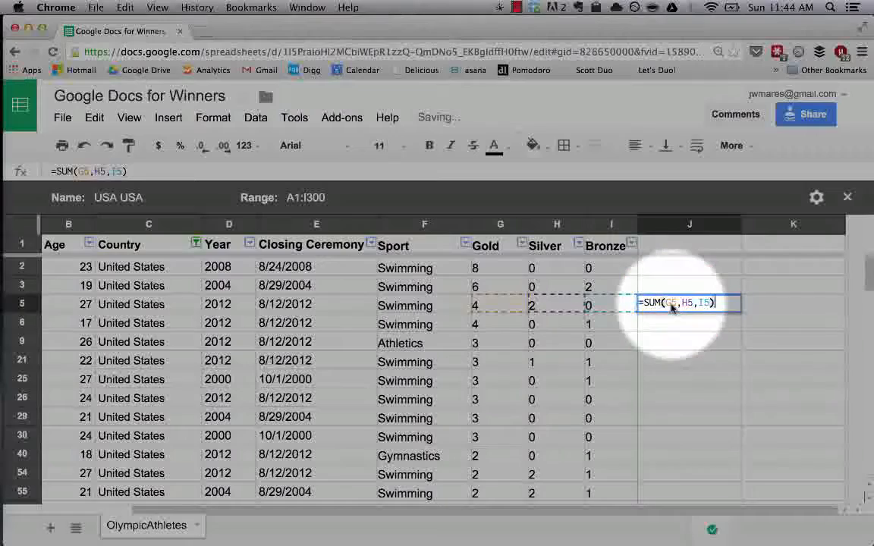
pyautogui.press('Escape')
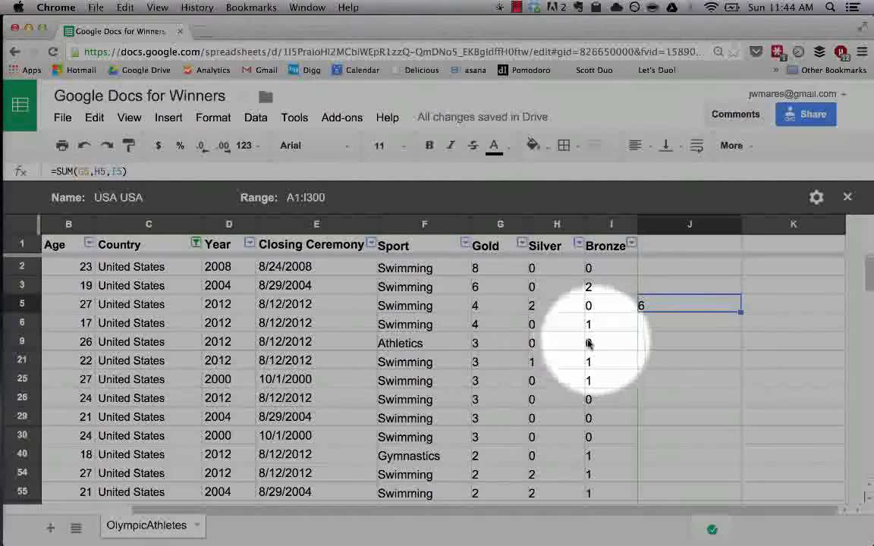
pyautogui.moveTo(740, 311); pyautogui.dragTo(725, 415)
# - Open the filled formula in cell J6 to examine its row references
pyautogui.click(667, 307)
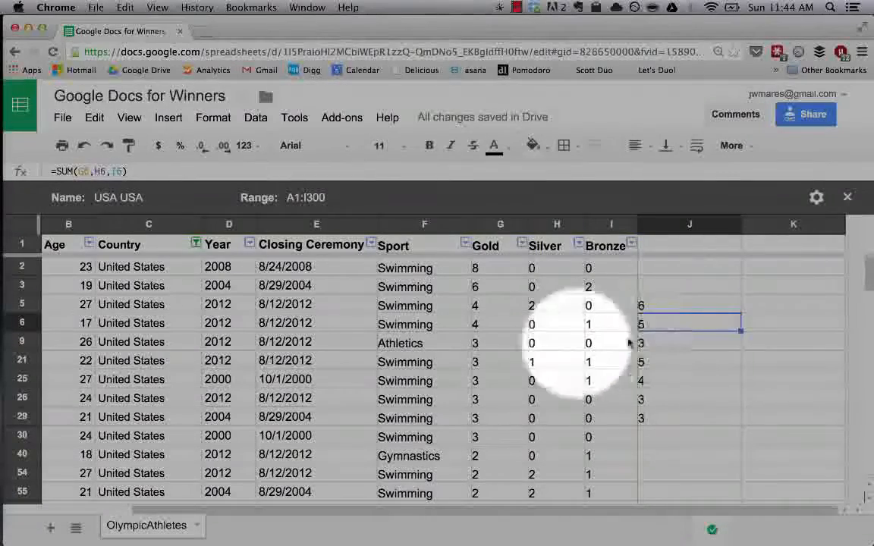
pyautogui.click(670, 325)
pyautogui.doubleClick(670, 325)
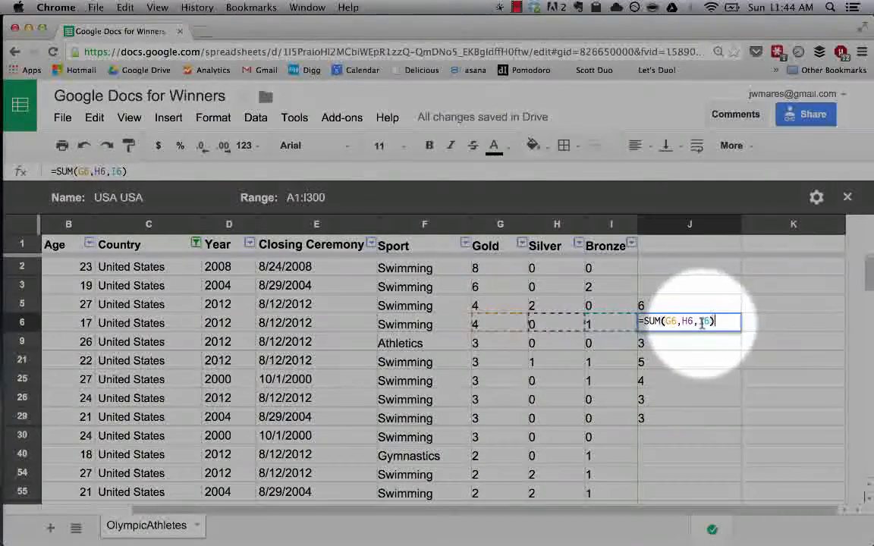
# - Compare the filled SUM formulas in J9, J5 and J6 to examine how their row references adjust
pyautogui.click(688, 345)
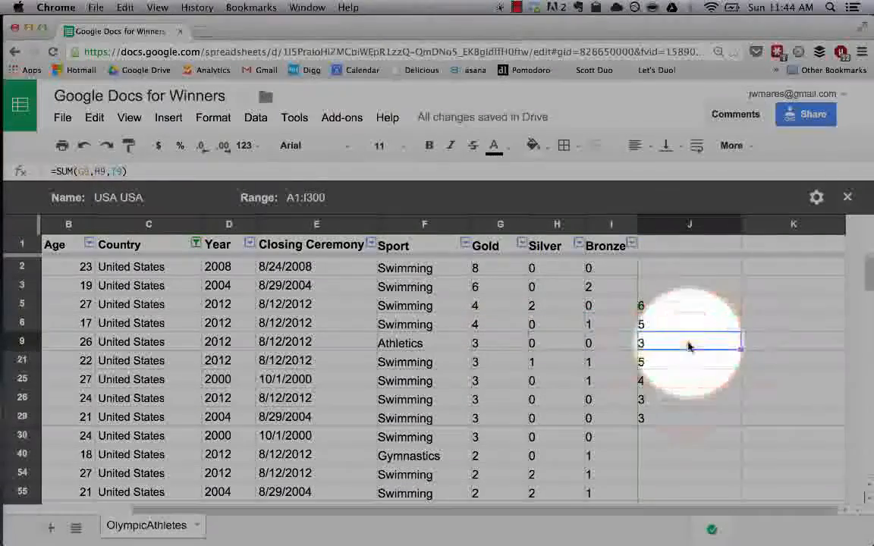
pyautogui.doubleClick(688, 343)
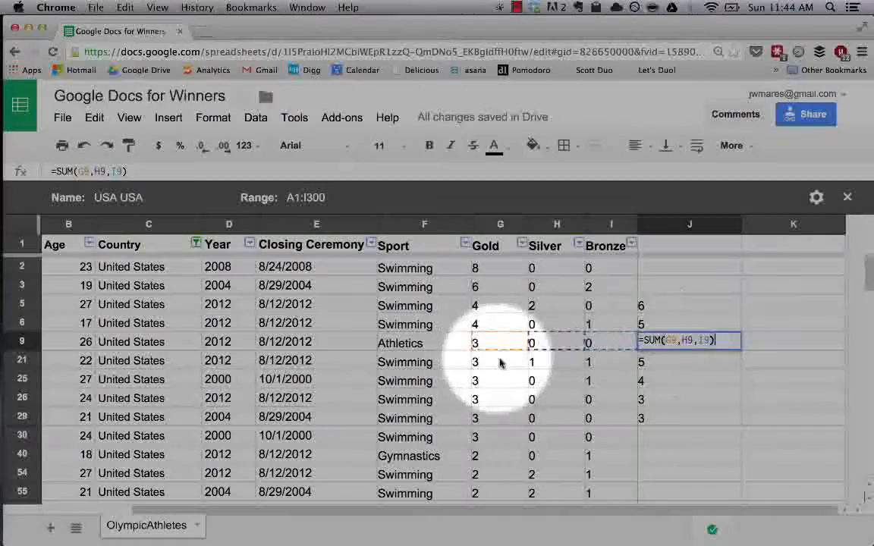
pyautogui.click(671, 308)
pyautogui.doubleClick(670, 308)
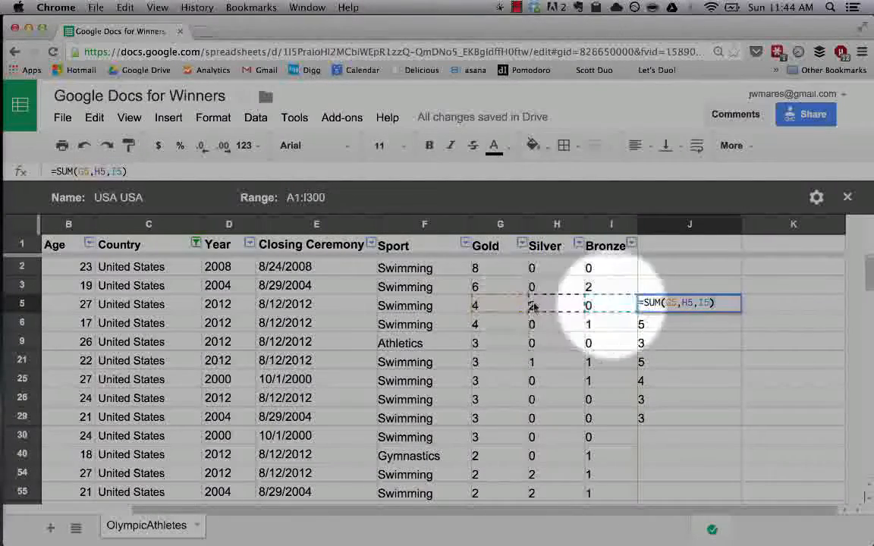
pyautogui.press('Return')
pyautogui.click(701, 311)
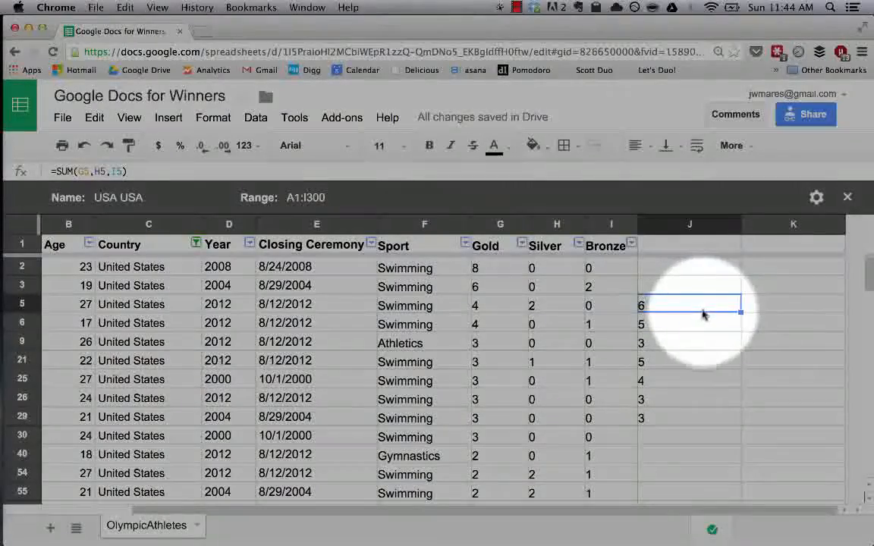
pyautogui.doubleClick(669, 324)
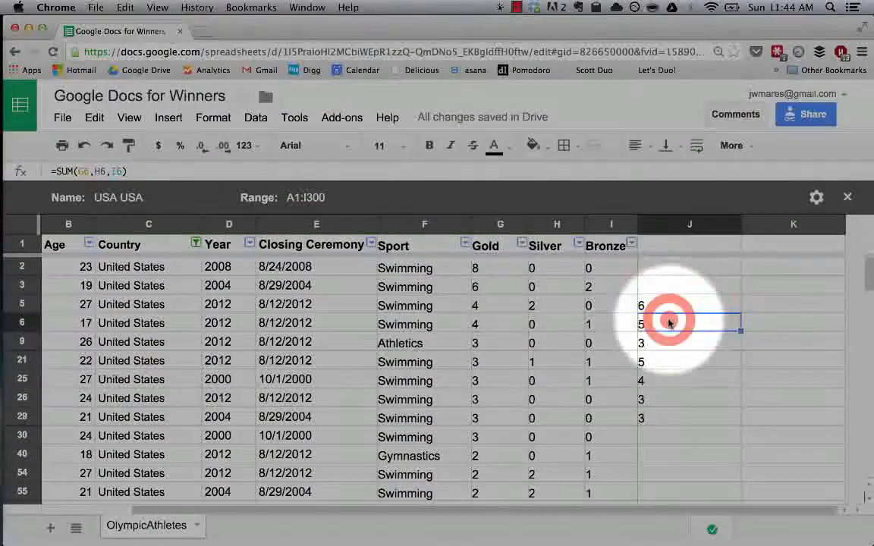
pyautogui.press('Return')
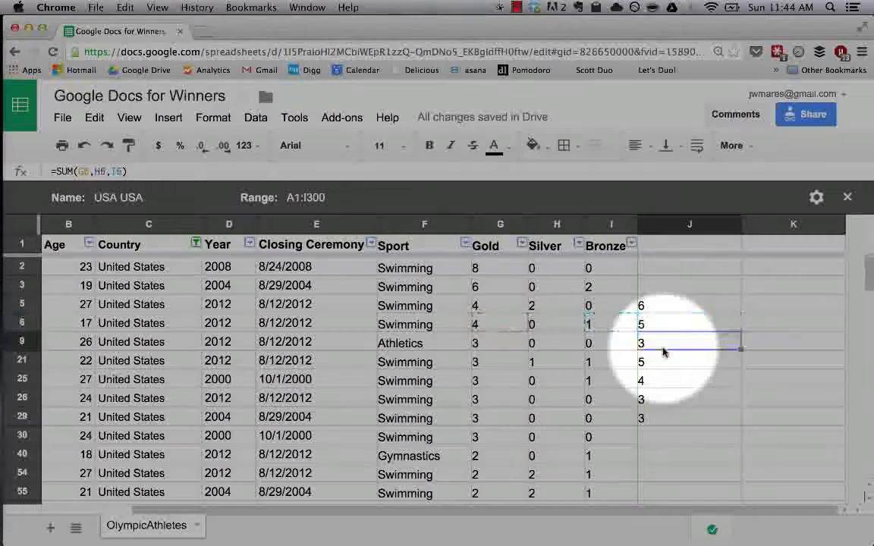
pyautogui.click(677, 308)
pyautogui.click(672, 323)
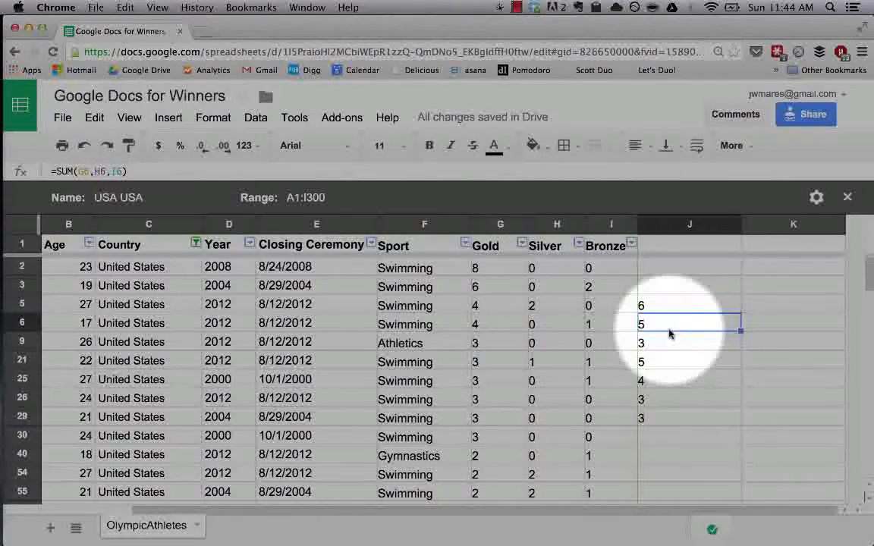
# - Clear the SUM formulas from column J, rows 5 through 30
pyautogui.moveTo(671, 313)
pyautogui.mouseDown()
pyautogui.moveTo(673, 447)
pyautogui.moveTo(657, 325)
pyautogui.mouseUp()
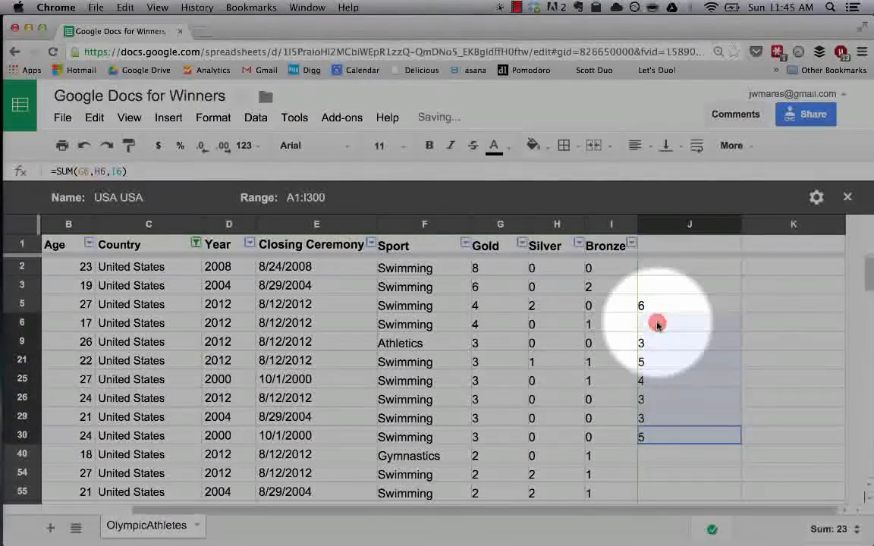
pyautogui.press('BackSpace')
pyautogui.click(673, 305)
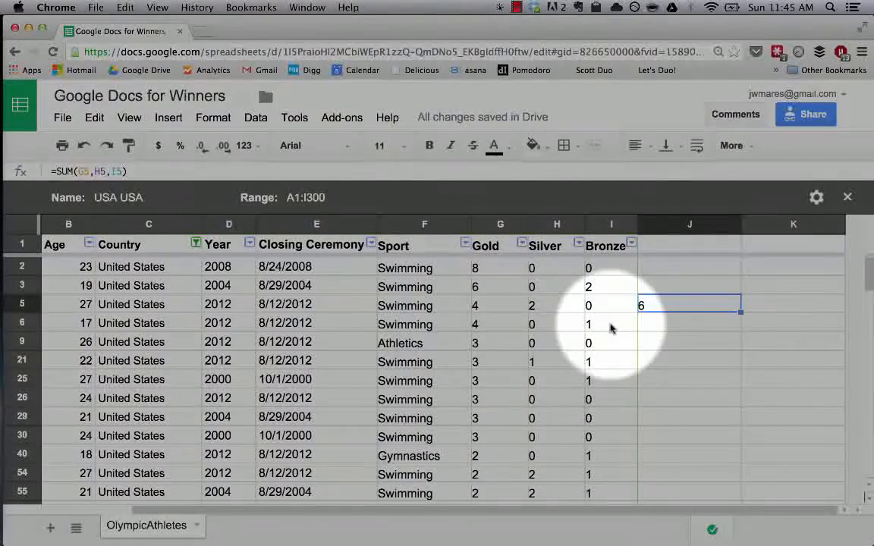
pyautogui.hscroll(-2, 644, 332)
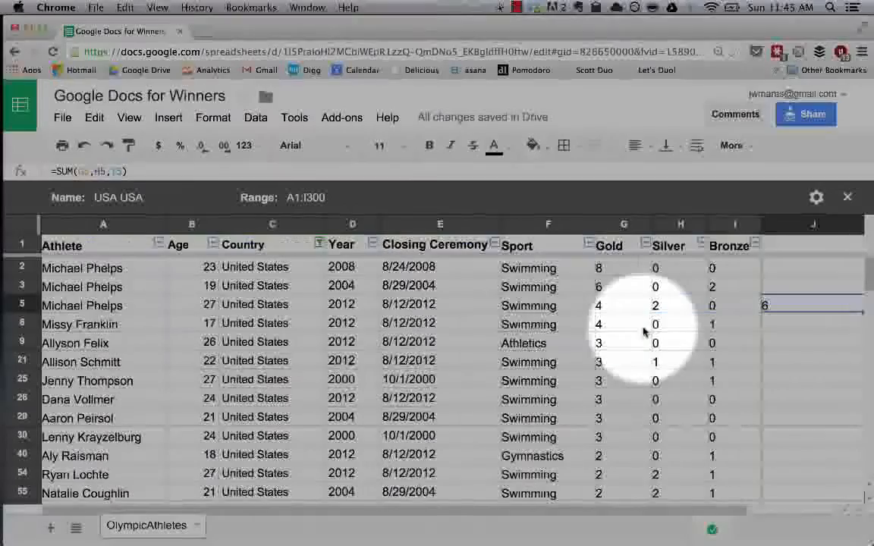
pyautogui.hscroll(2, 644, 332)
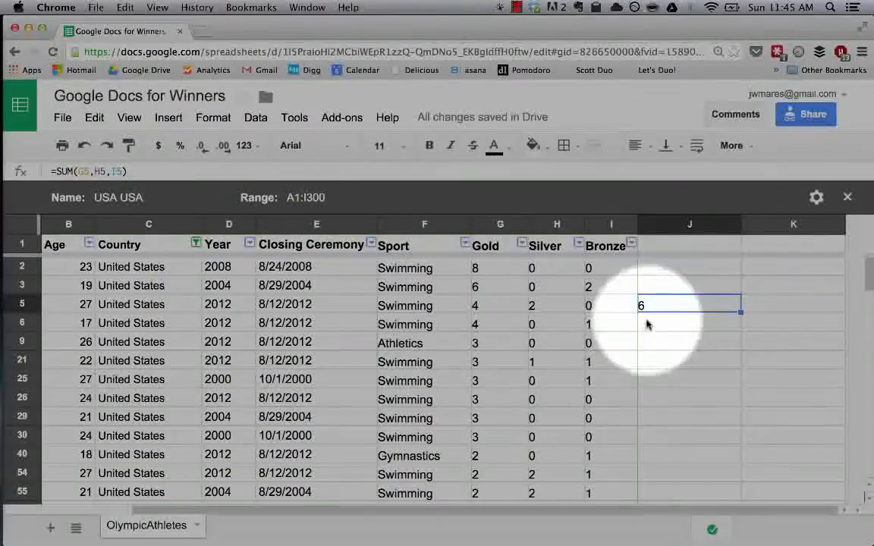
pyautogui.click(653, 305)
pyautogui.press('BackSpace')
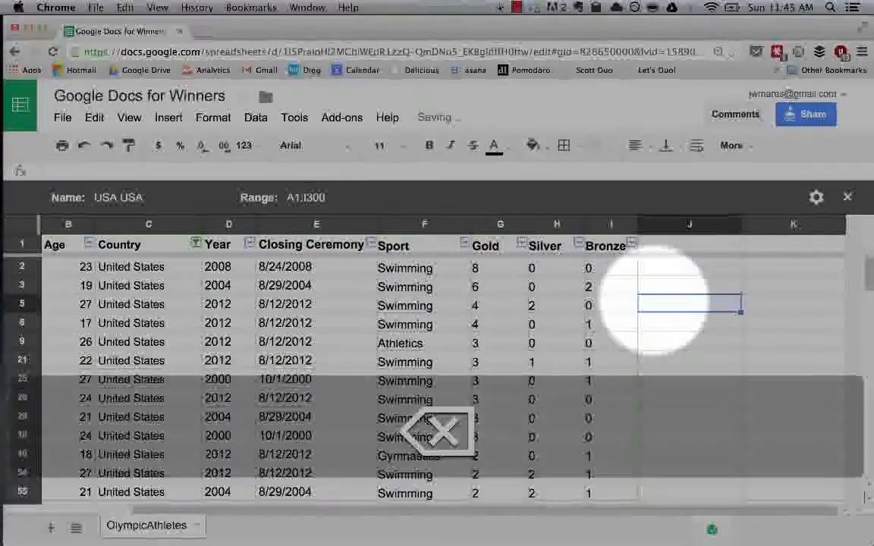
# - Enter =sum(G2:I2) in J2 to total the first athlete's gold, silver and bronze medals
pyautogui.press('Up')
pyautogui.press('Up')
pyautogui.write('=')
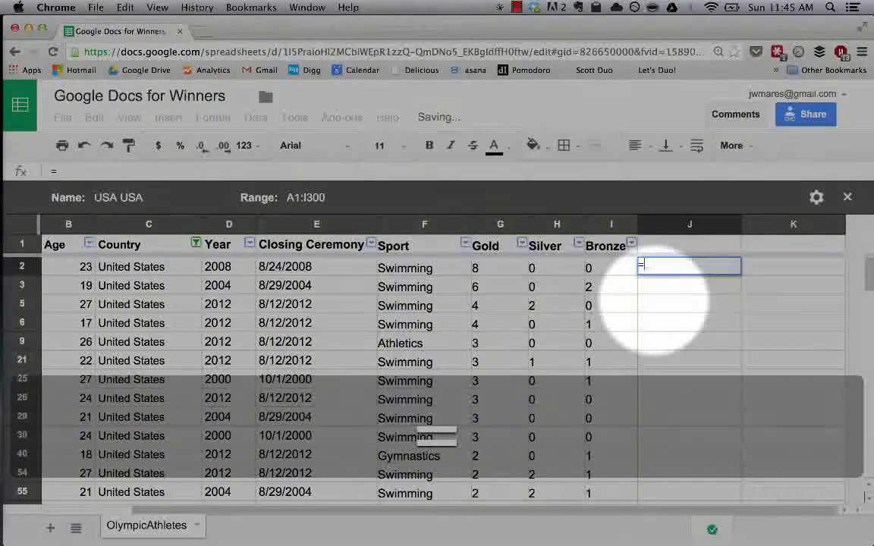
pyautogui.write('sum(')
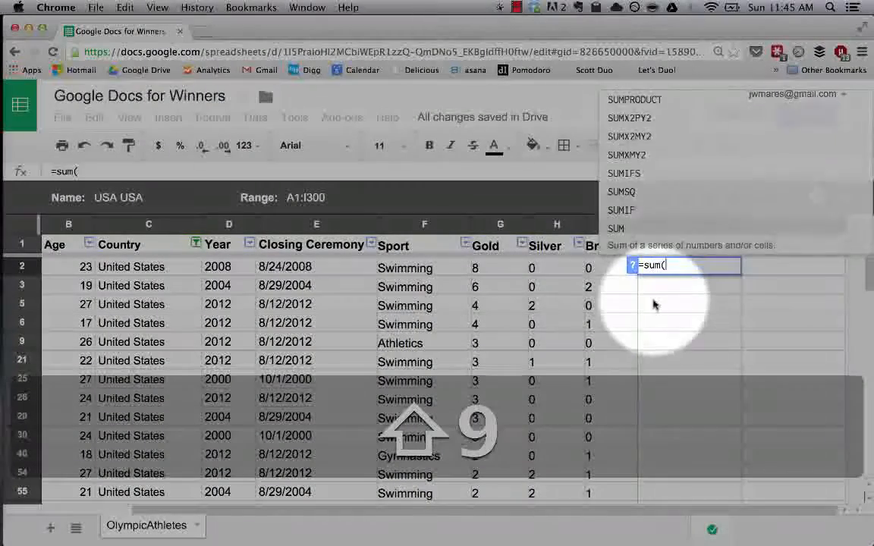
pyautogui.moveTo(518, 271); pyautogui.dragTo(611, 273)
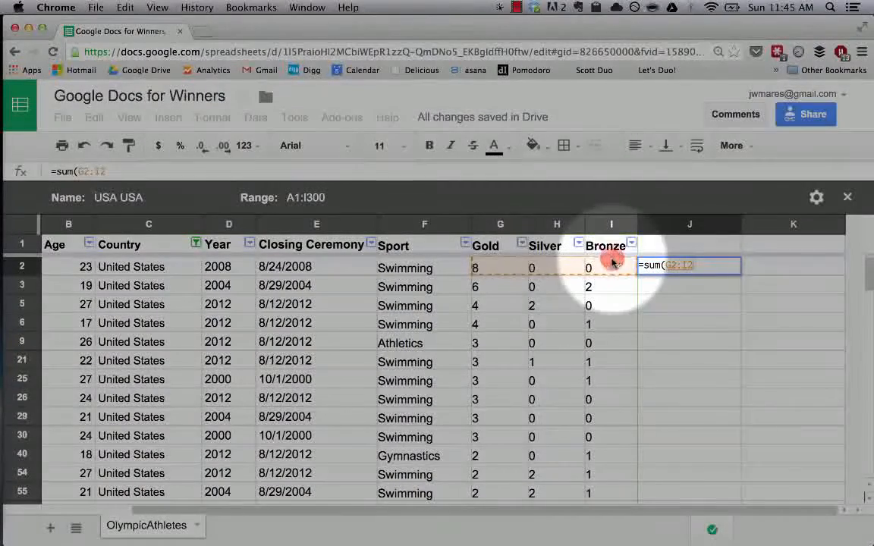
pyautogui.write(')')
pyautogui.press('Return')
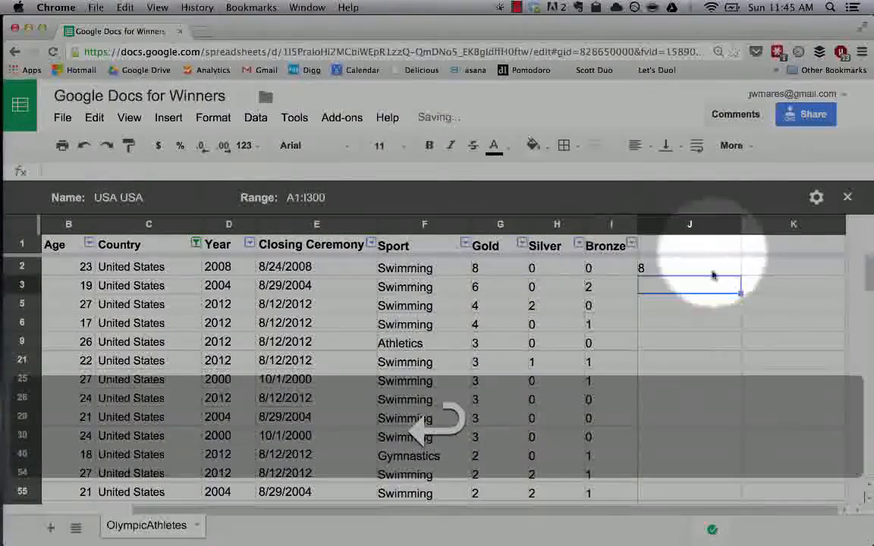
# - Enter =SUM(G3:I3) in J3, choosing SUM from the function suggestions and selecting the row's medal cells
pyautogui.click(700, 271)
pyautogui.click(677, 285)
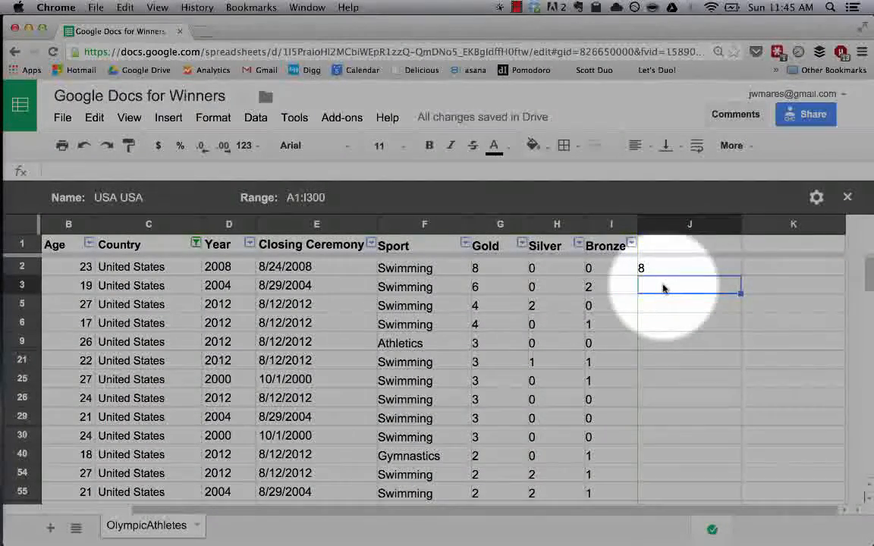
pyautogui.write('=sum')
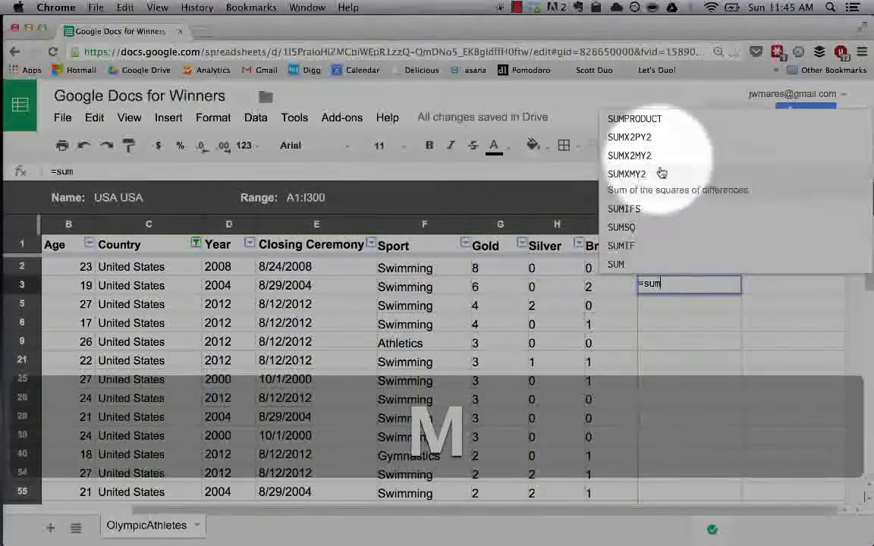
pyautogui.click(628, 250)
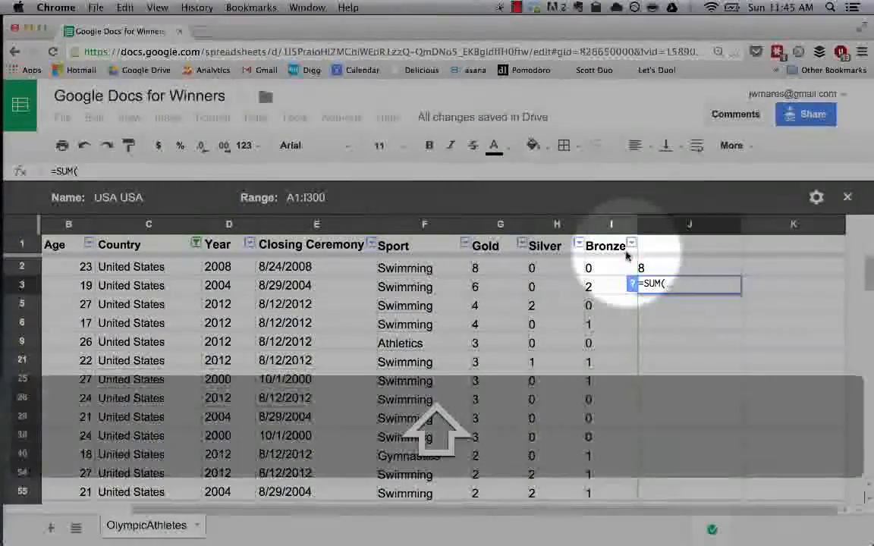
pyautogui.moveTo(500, 284); pyautogui.dragTo(605, 288)
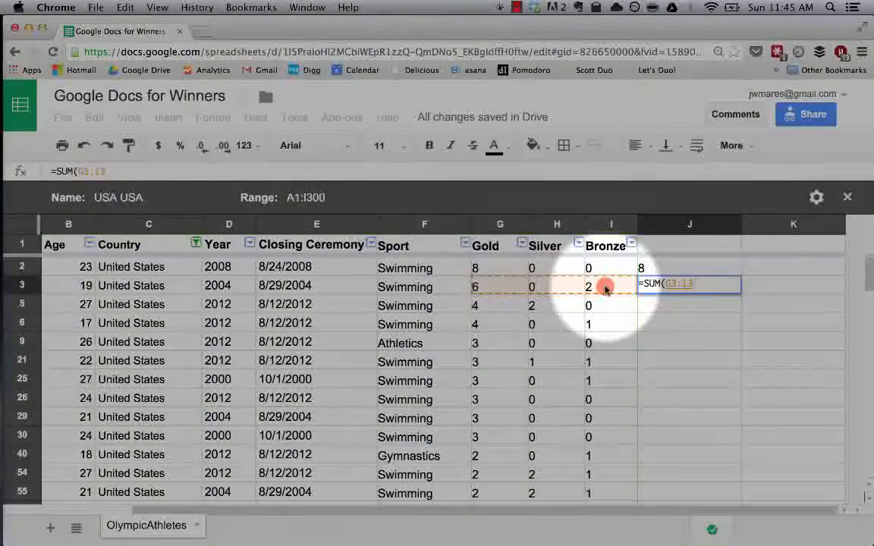
pyautogui.write(')')
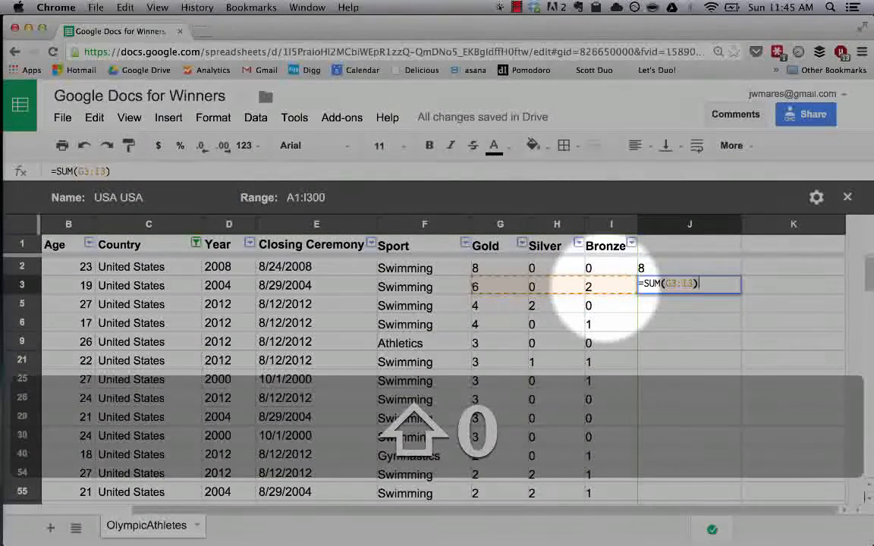
pyautogui.press('Return')
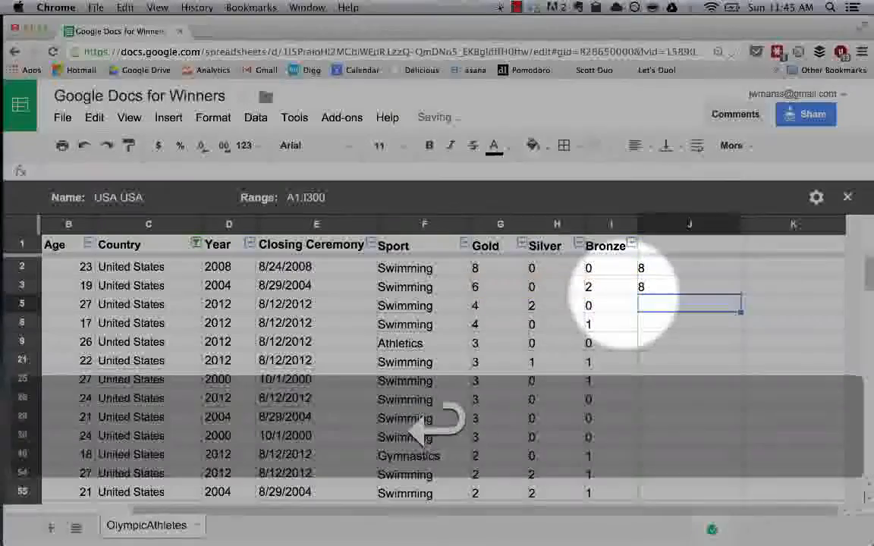
# - Fill the range formula in J3 down to J5 and check the copied formula
pyautogui.click(665, 287)
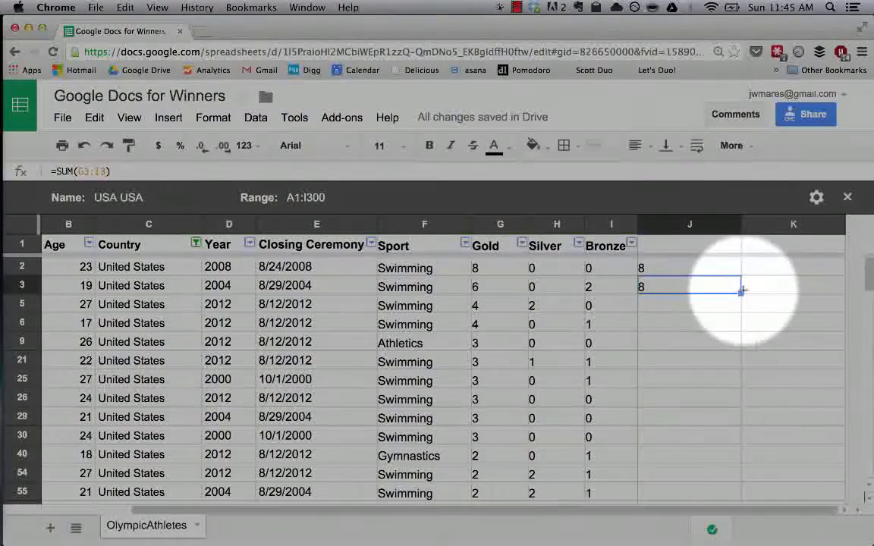
pyautogui.moveTo(741, 290); pyautogui.dragTo(728, 310)
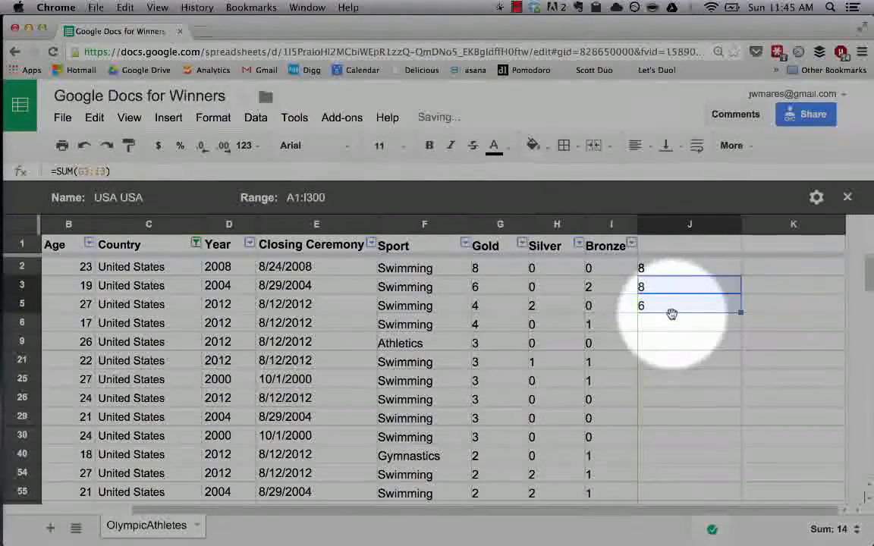
pyautogui.click(672, 311)
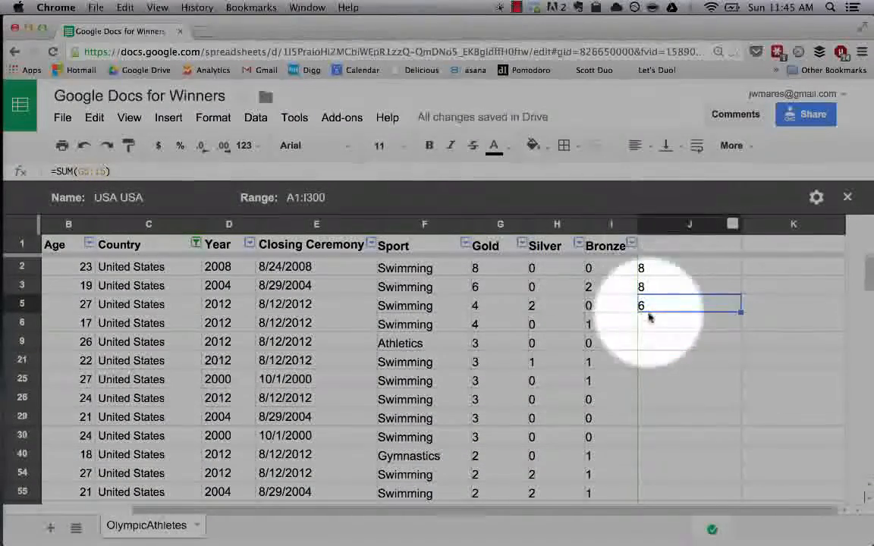
pyautogui.hscroll(-2, 660, 356)
pyautogui.scroll(-20, 659, 357)
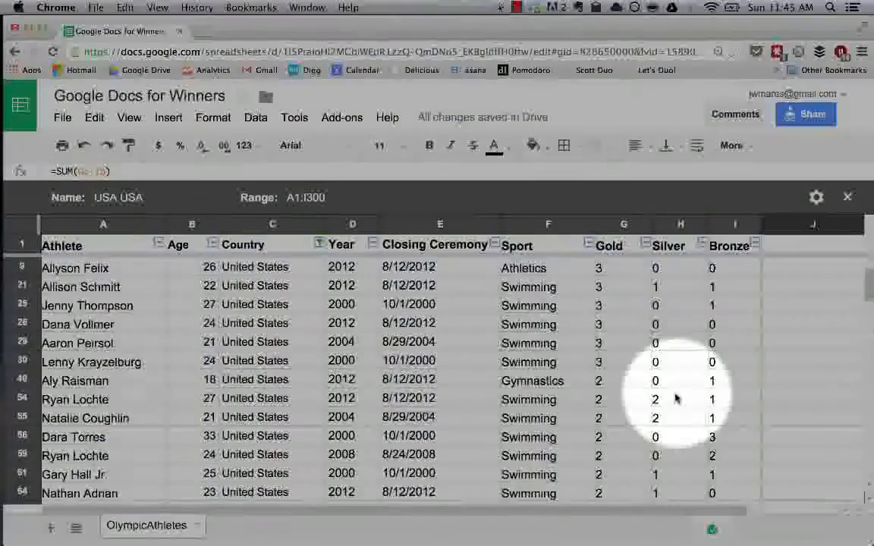
pyautogui.hscroll(2, 675, 399)
pyautogui.scroll(20, 675, 399)
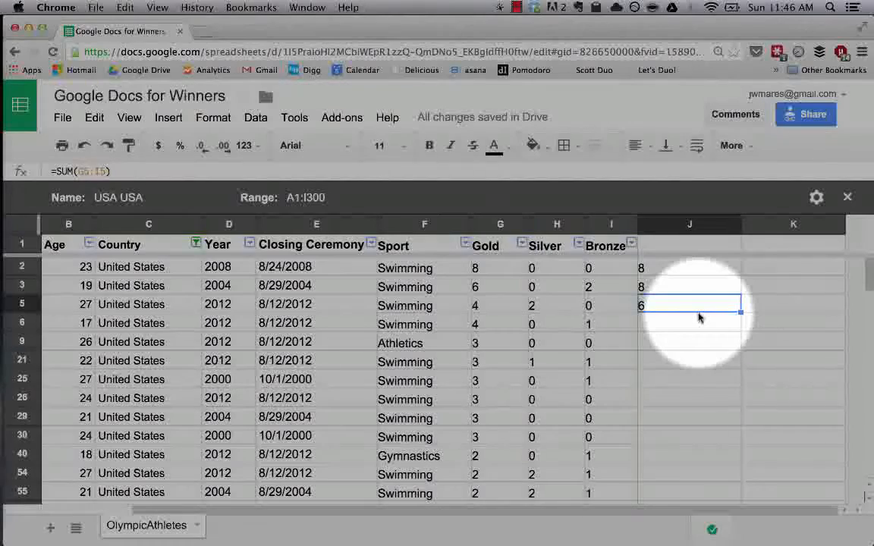
# - Enter =sum(G6:I6)+J2 in J6 to add the total in J2 to that row's medal sum
pyautogui.click(660, 332)
pyautogui.write('=')
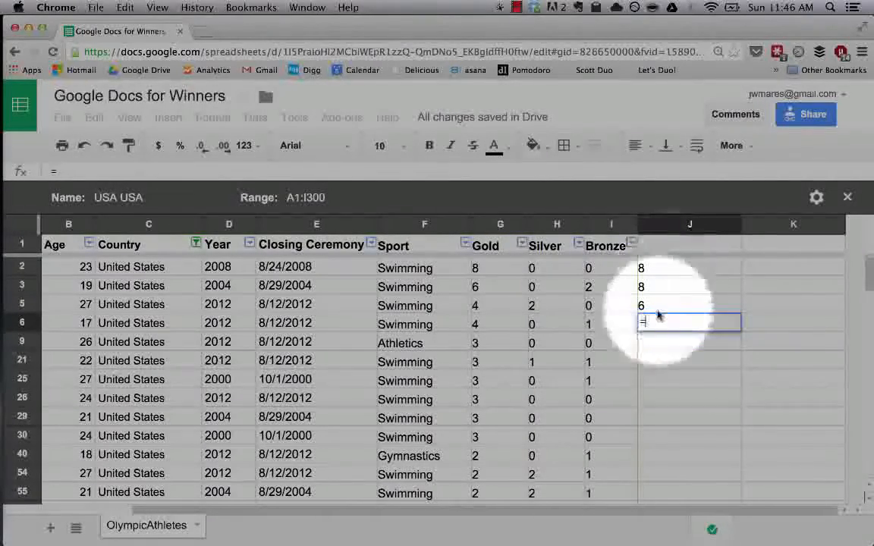
pyautogui.click(578, 339)
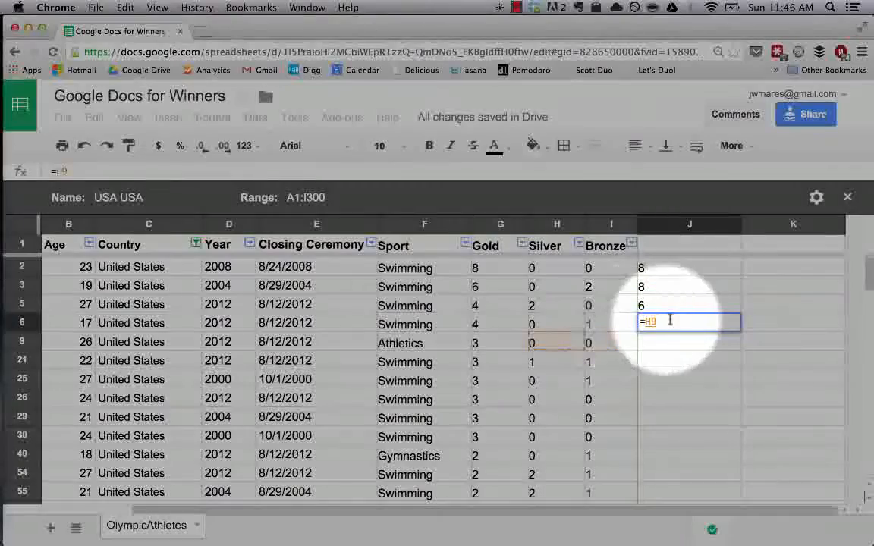
pyautogui.press('BackSpace')
pyautogui.press('BackSpace')
pyautogui.write('sum(')
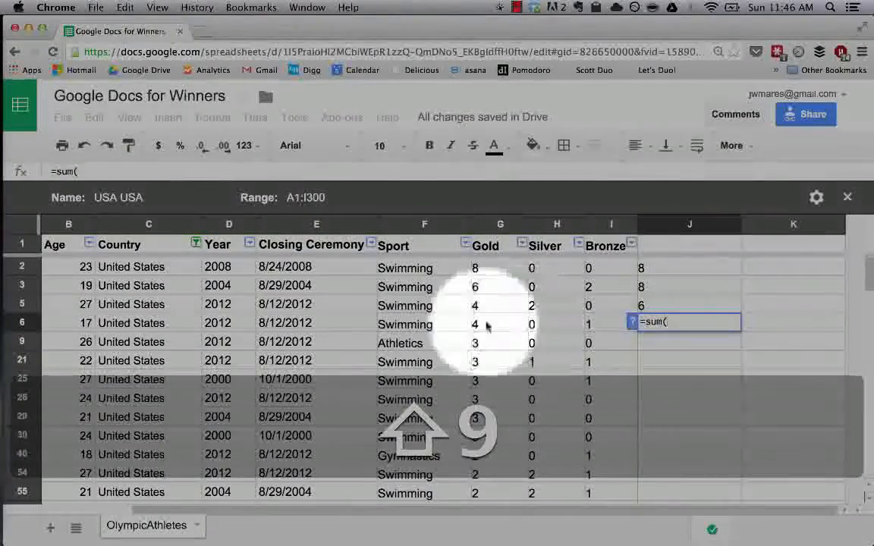
pyautogui.moveTo(488, 326); pyautogui.dragTo(618, 325)
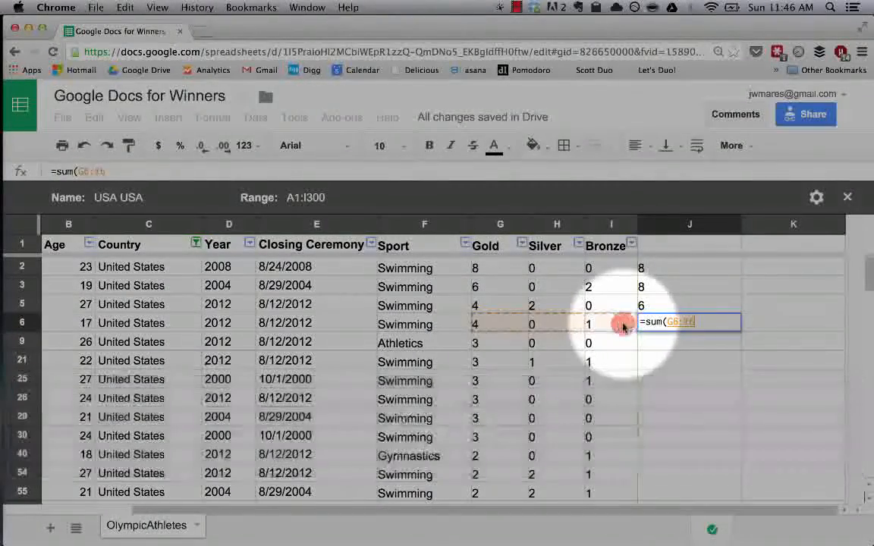
pyautogui.write(')')
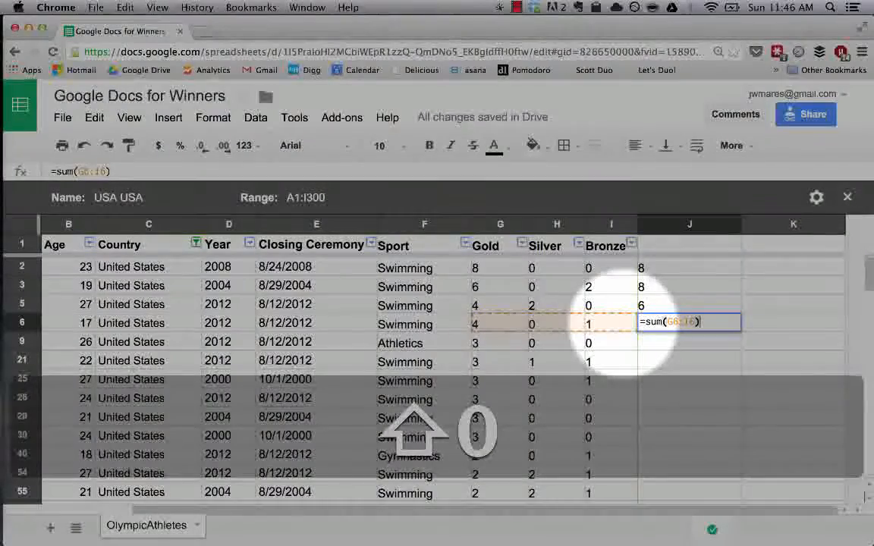
pyautogui.write('+')
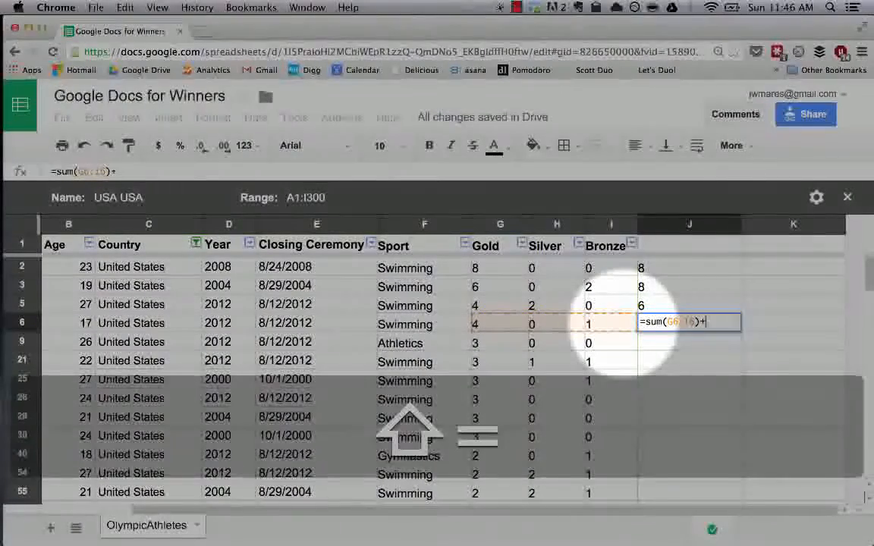
pyautogui.click(658, 271)
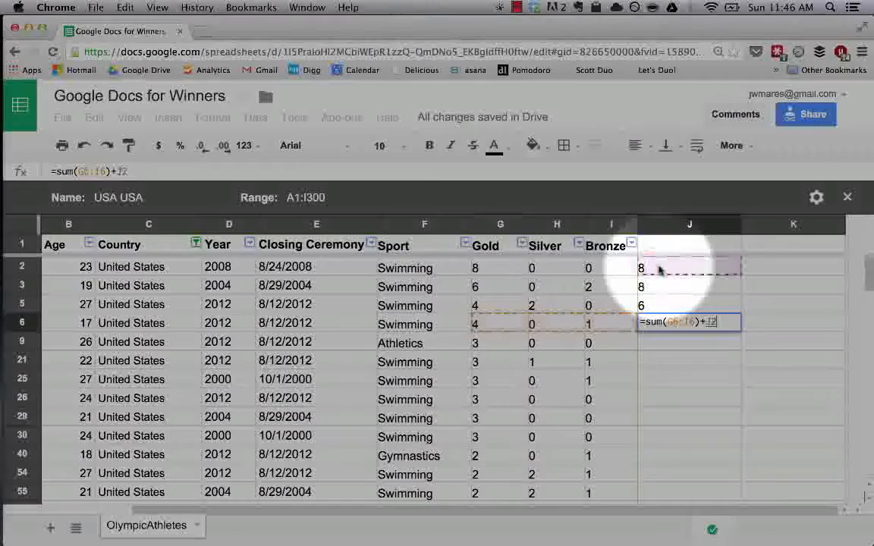
pyautogui.press('Return')
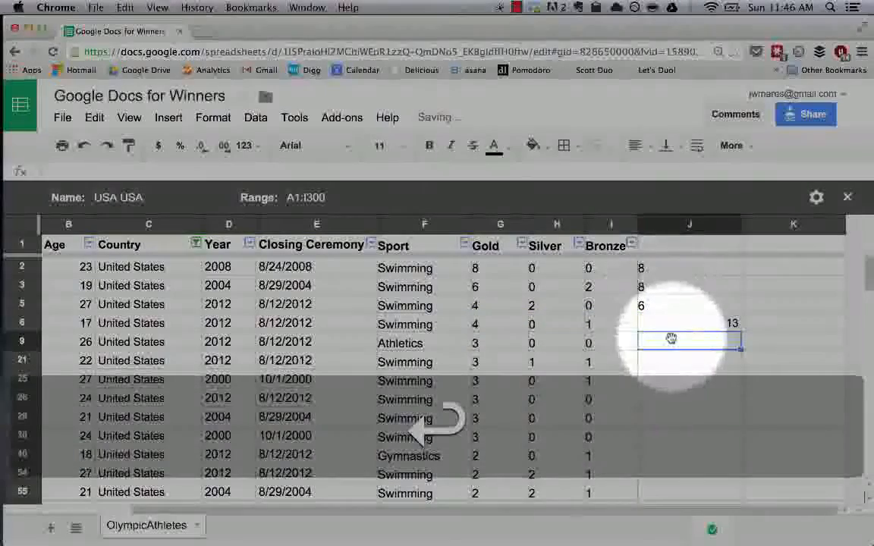
# - Fill the combined sum formula in J6 down to J9
pyautogui.click(667, 326)
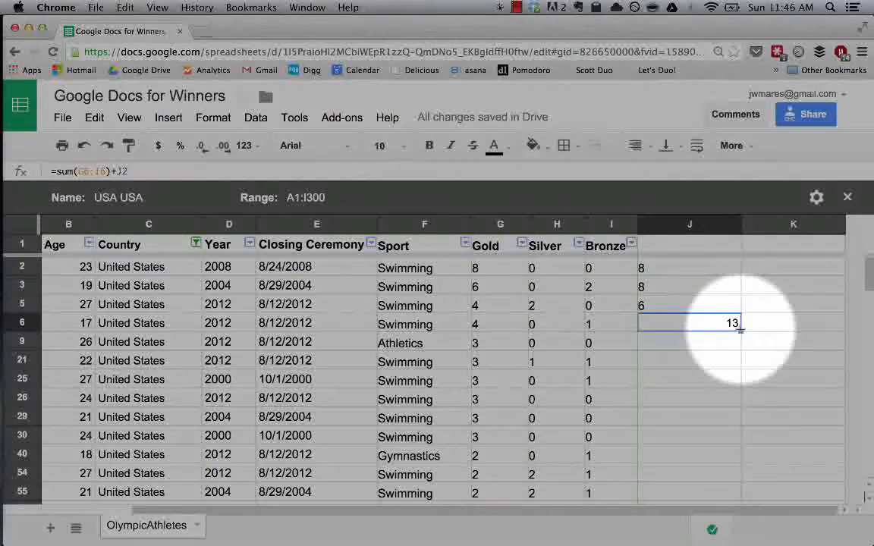
pyautogui.moveTo(741, 329)
pyautogui.mouseDown()
pyautogui.moveTo(741, 342)
pyautogui.moveTo(741, 330)
pyautogui.mouseUp()
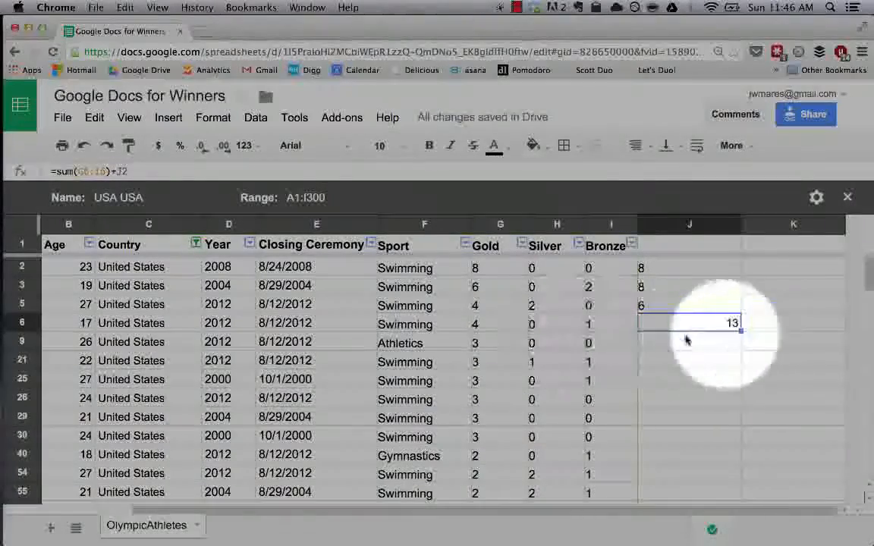
pyautogui.moveTo(741, 330); pyautogui.dragTo(741, 349)
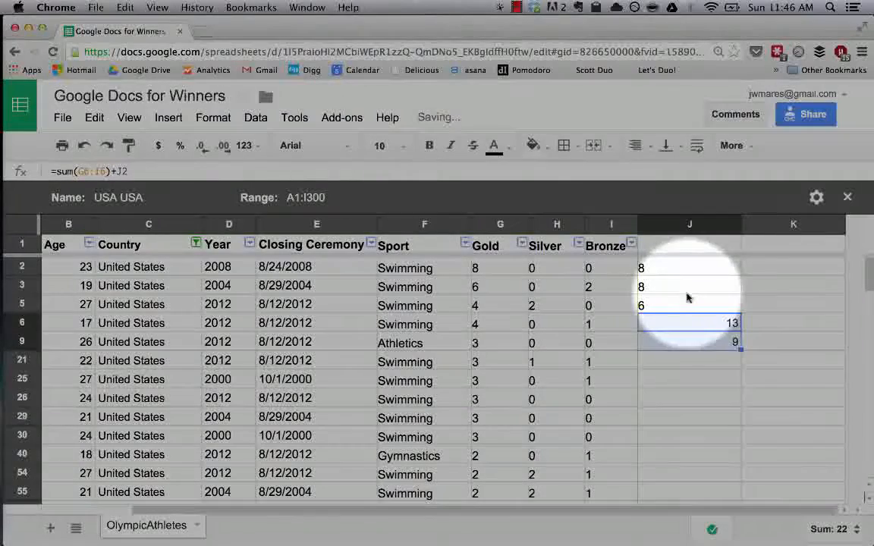
# - Inspect the formulas in J9 and J6 to compare which column J cell each one adds
pyautogui.click(671, 343)
pyautogui.doubleClick(671, 342)
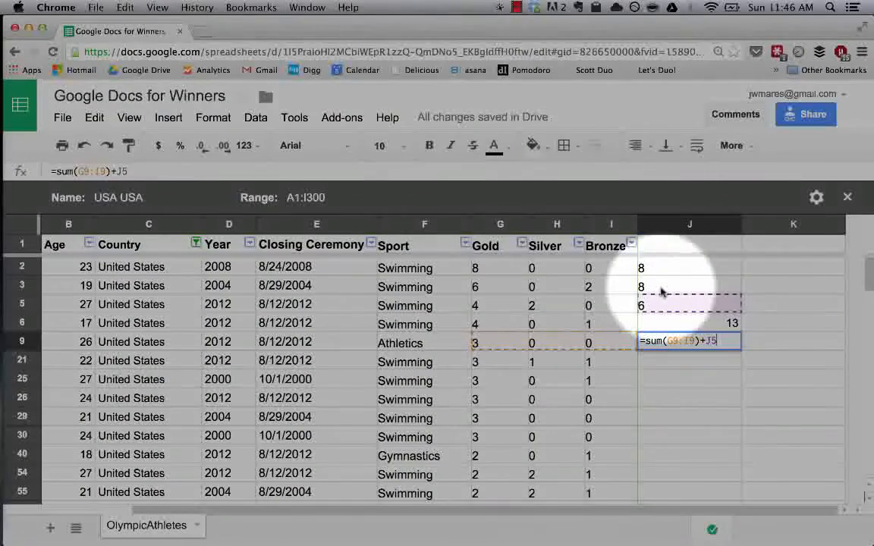
pyautogui.press('Return')
pyautogui.click(720, 323)
pyautogui.doubleClick(720, 323)
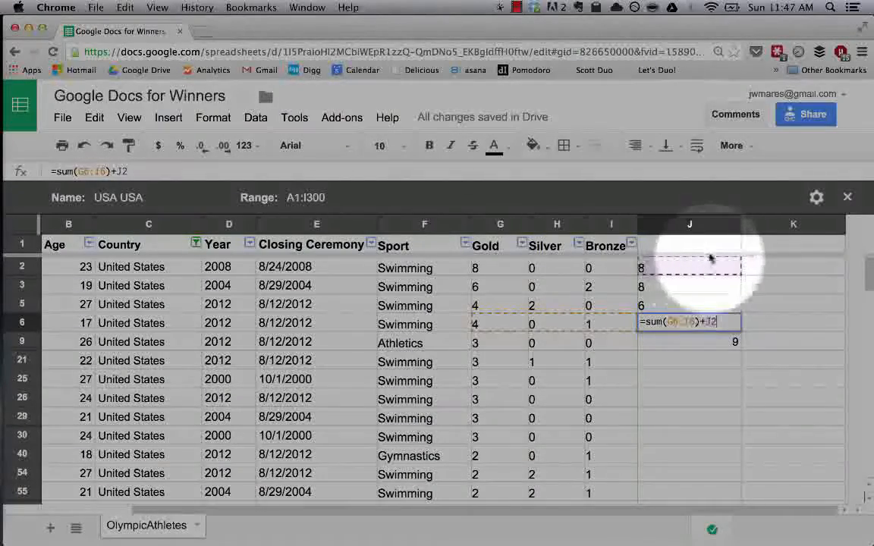
pyautogui.press('Return')
# - Change the formula in J9 to =sum(G9:I9)+$J$2 so the added cell is an absolute reference
pyautogui.doubleClick(711, 348)
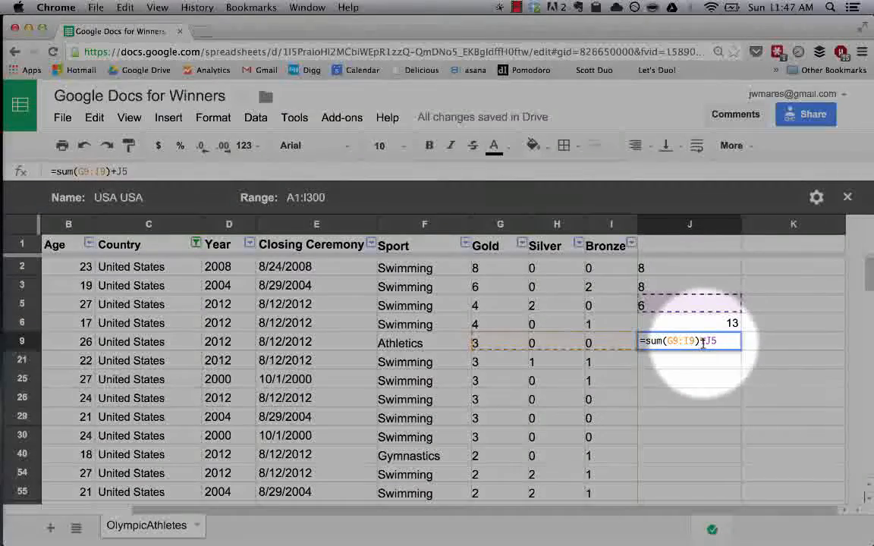
pyautogui.click(709, 341)
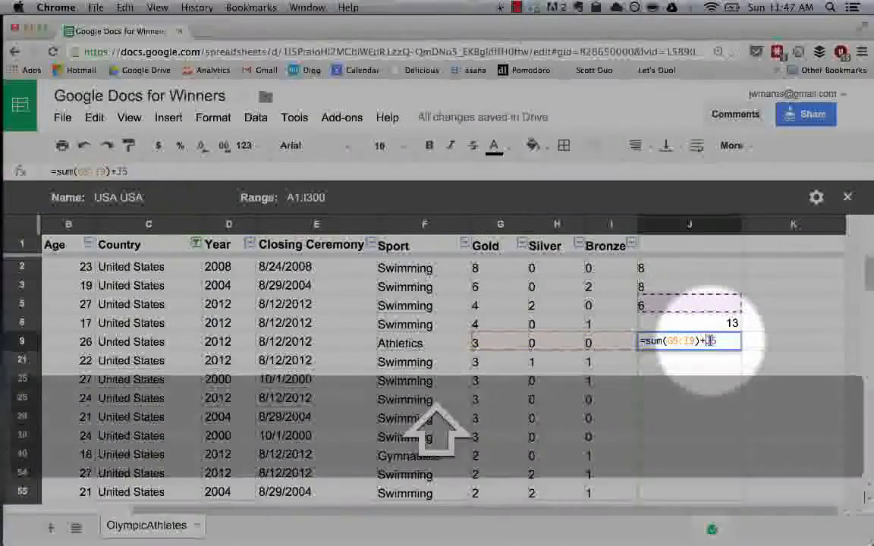
pyautogui.write('$')
pyautogui.click(714, 341)
pyautogui.write('$')
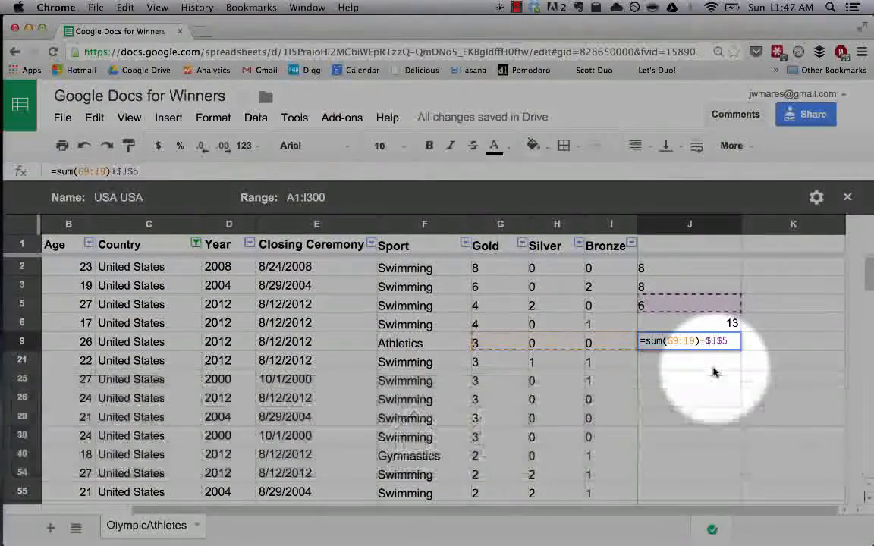
pyautogui.press('BackSpace')
pyautogui.write('2')
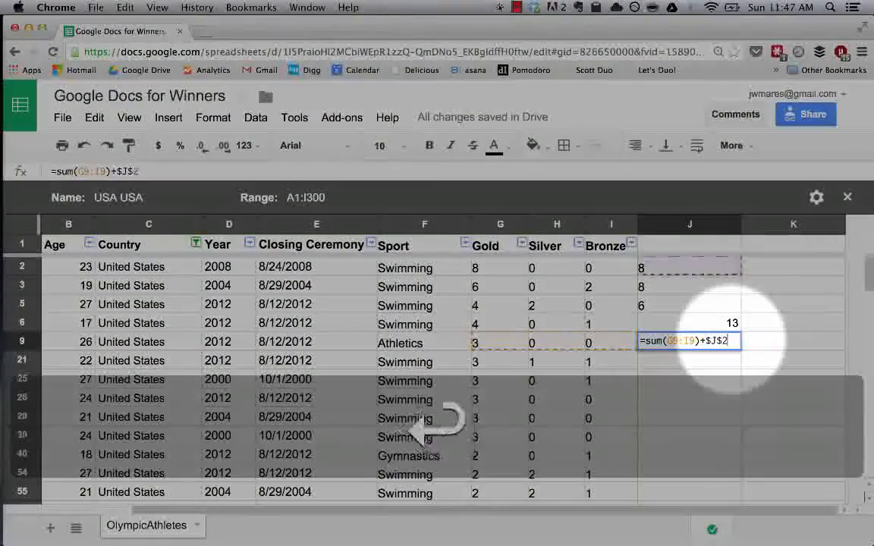
pyautogui.press('Return')
# - Check the absolute reference in J9 and fill its formula down to J54
pyautogui.click(730, 342)
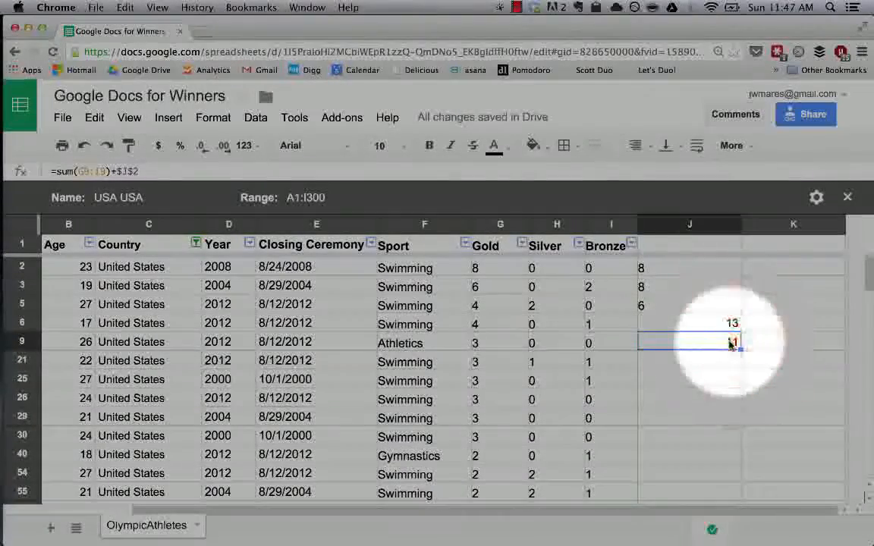
pyautogui.doubleClick(713, 341)
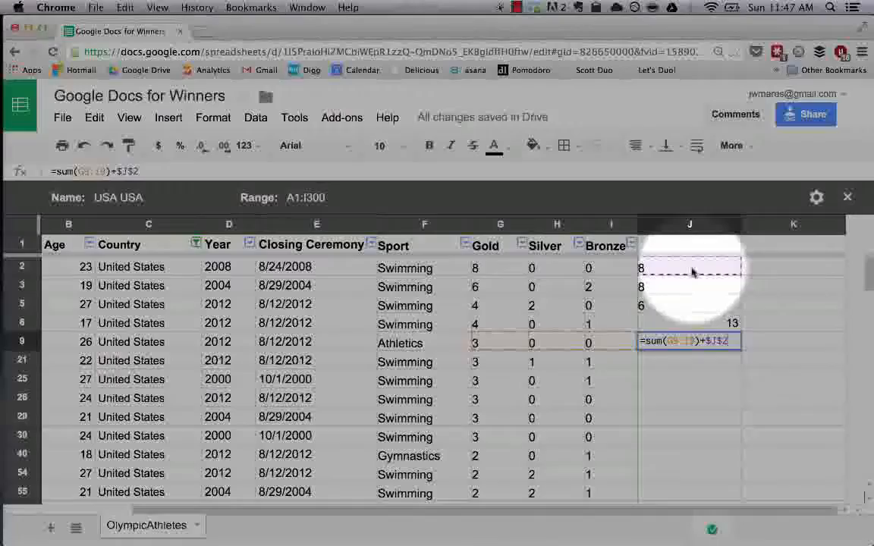
pyautogui.press('Escape')
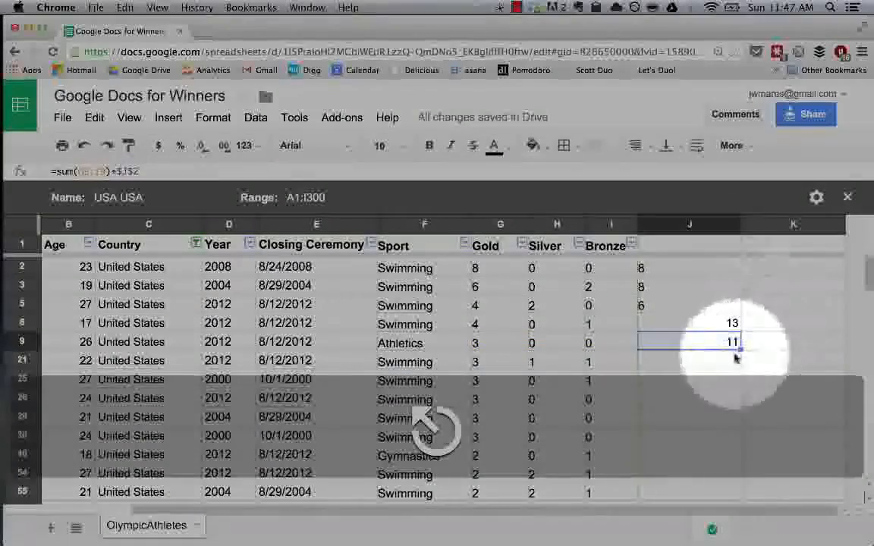
pyautogui.moveTo(742, 349); pyautogui.dragTo(714, 472)
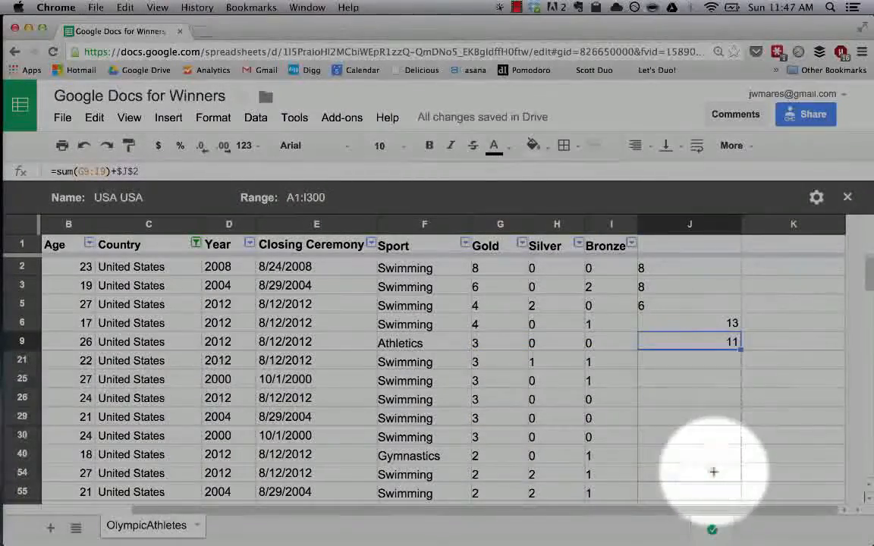
# - Examine the copied formula in J29, comparing its medal range with its absolute reference
pyautogui.click(681, 418)
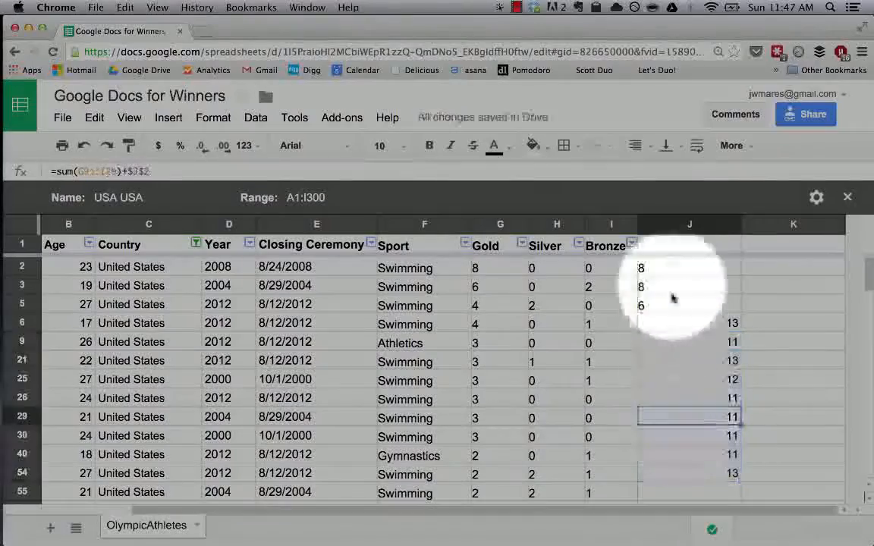
pyautogui.doubleClick(702, 417)
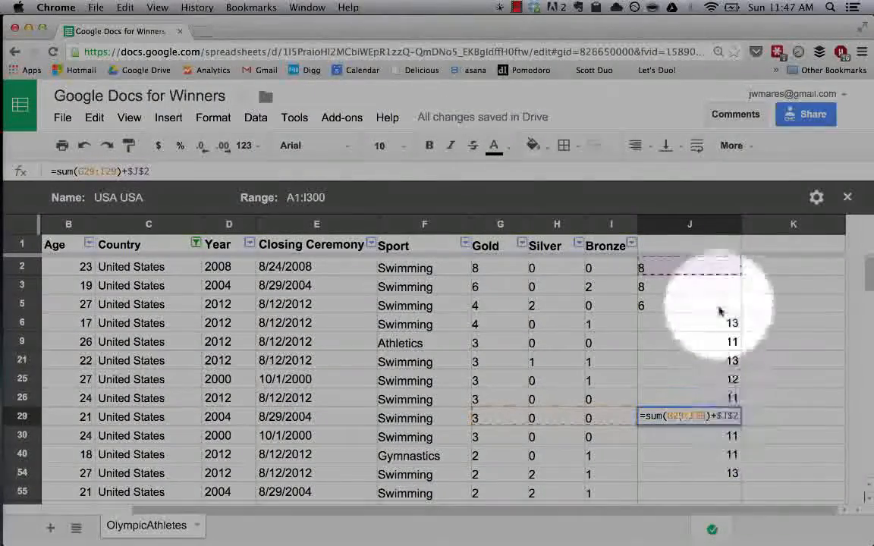
pyautogui.click(671, 415)
pyautogui.moveTo(710, 415); pyautogui.dragTo(708, 415)
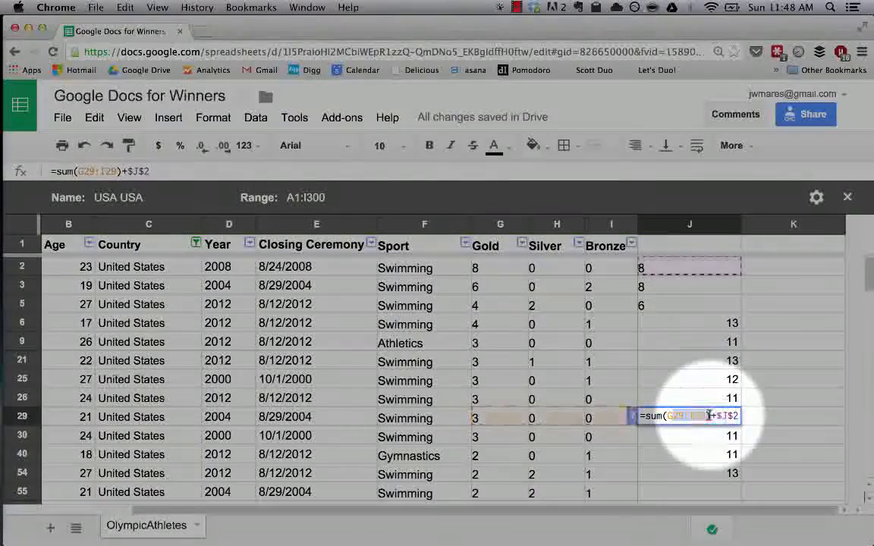
pyautogui.click(704, 415)
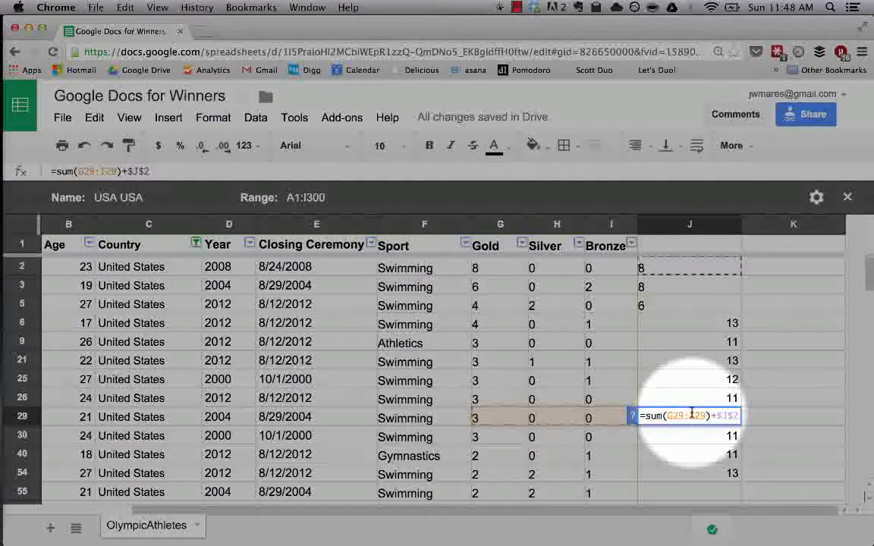
pyautogui.write('`')
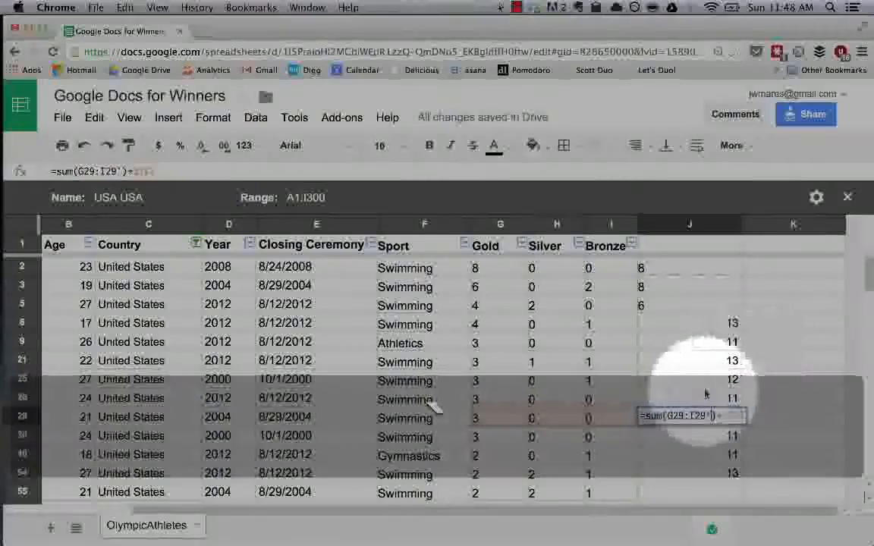
pyautogui.click(698, 383)
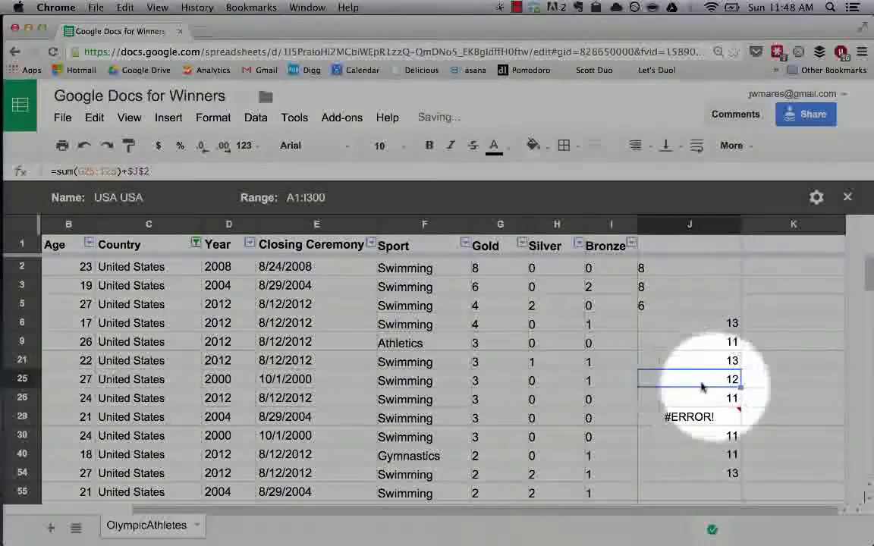
pyautogui.press('super+z')
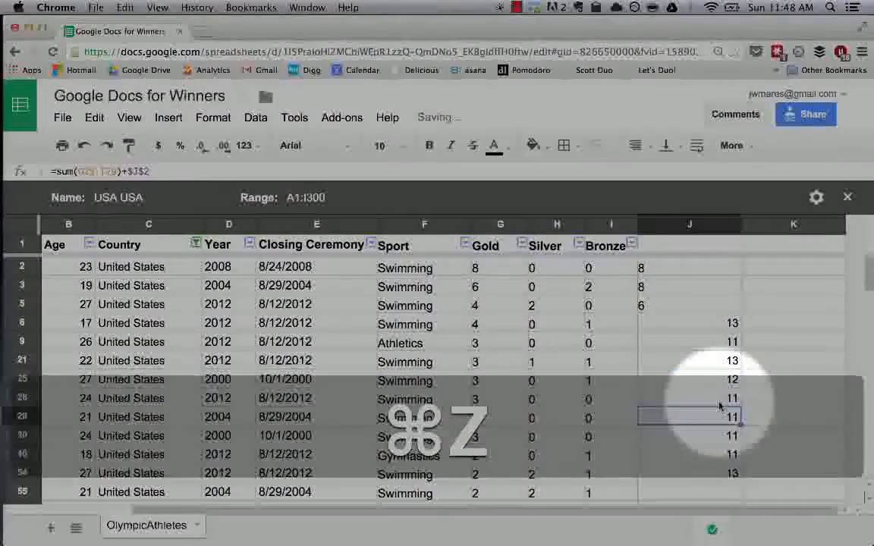
# - Examine the formulas in J21, J25 and J9 to compare their row ranges and the fixed $J$2 reference
pyautogui.click(692, 364)
pyautogui.doubleClick(693, 364)
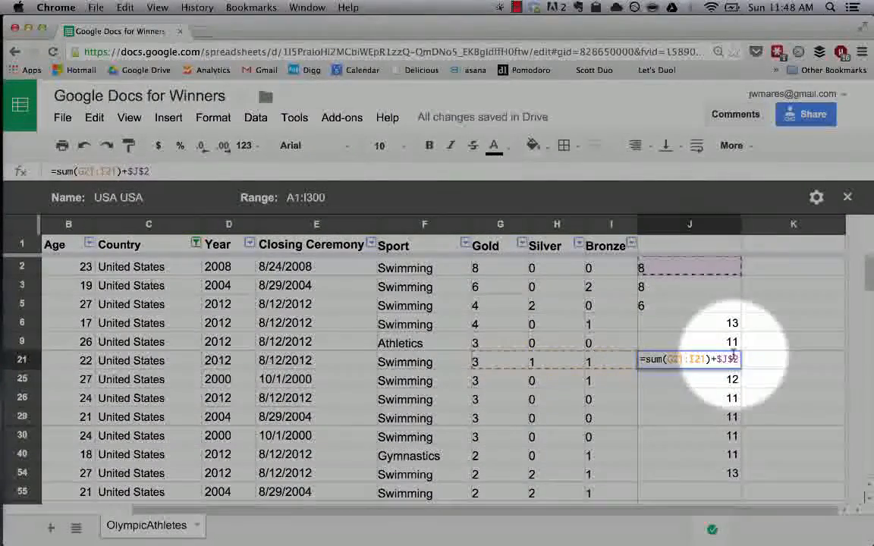
pyautogui.press('super+z')
pyautogui.doubleClick(688, 379)
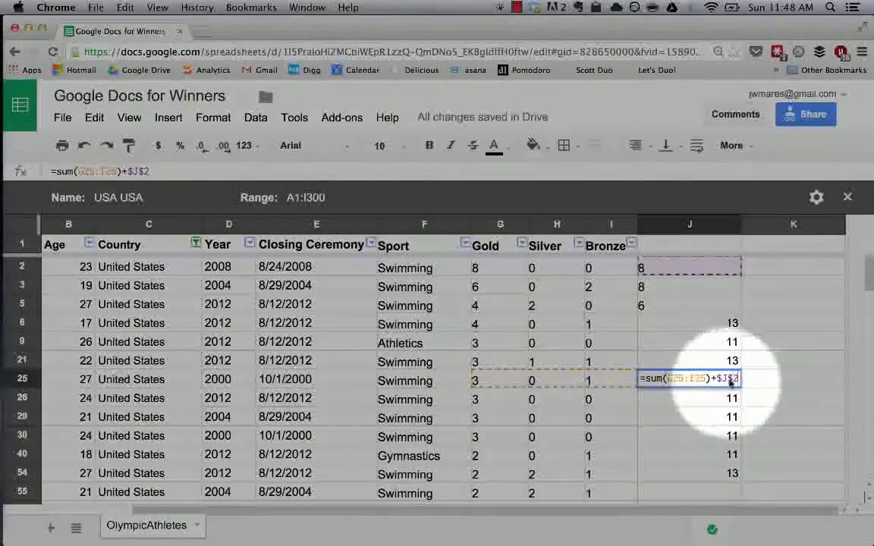
pyautogui.press('Escape')
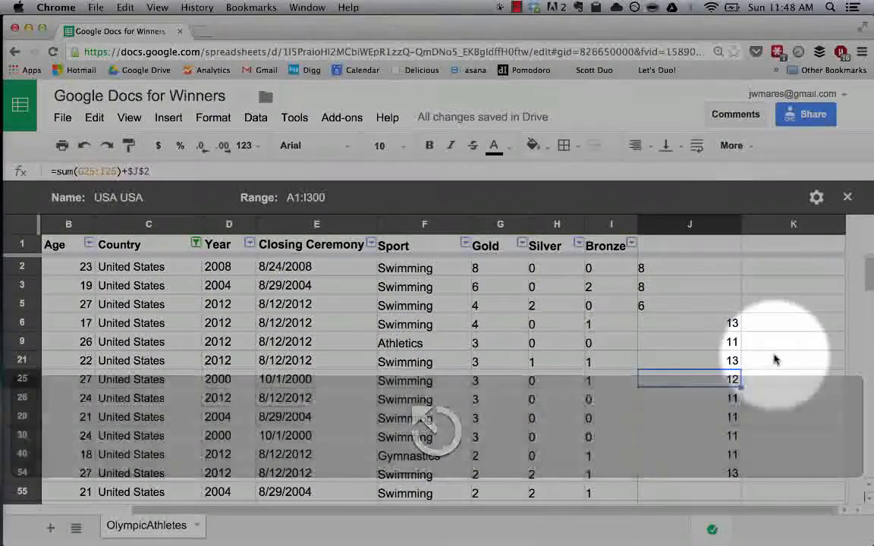
pyautogui.doubleClick(726, 342)
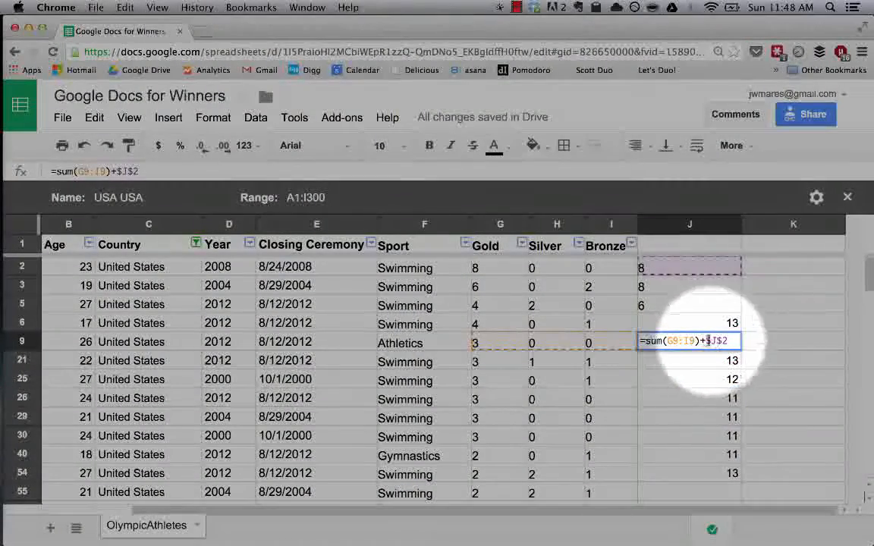